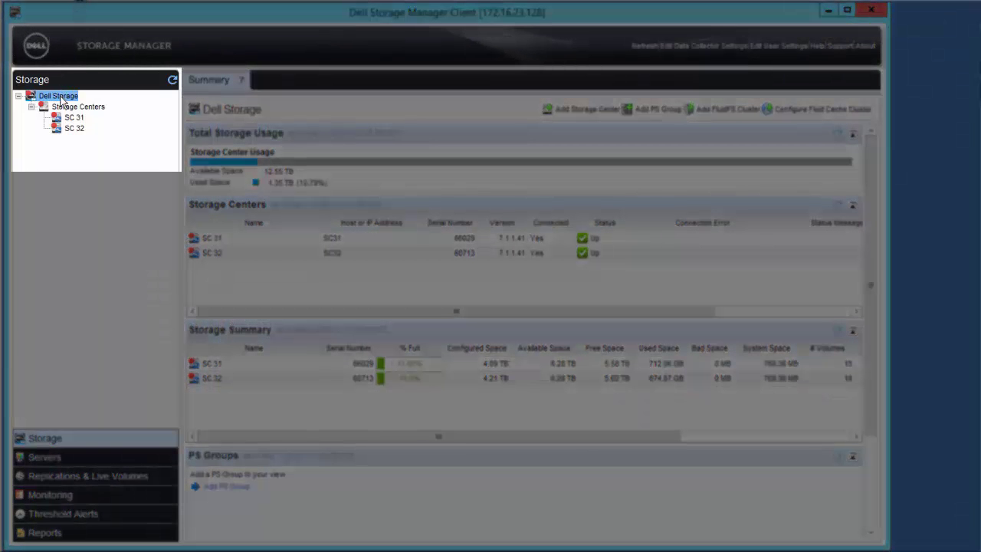
# - Open the Replications & Live Volumes list showing SC 31 volumes replicated to SC 32
pyautogui.click(59, 107)
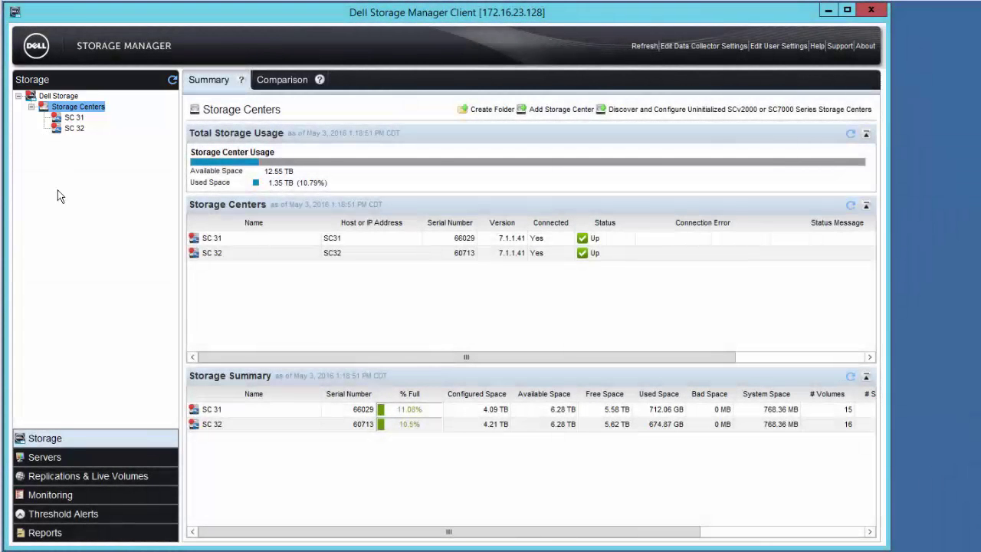
pyautogui.click(46, 476)
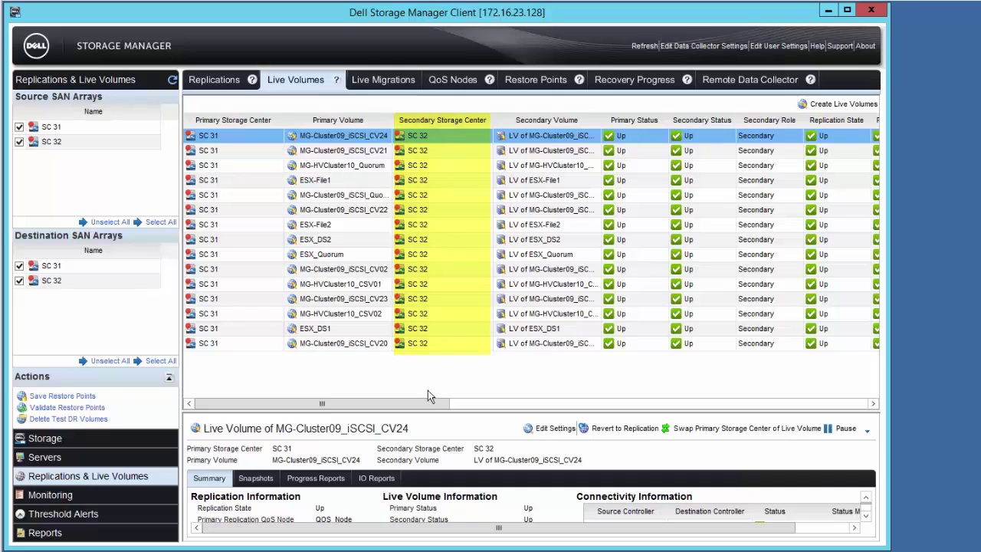
pyautogui.moveTo(429, 403); pyautogui.dragTo(505, 410)
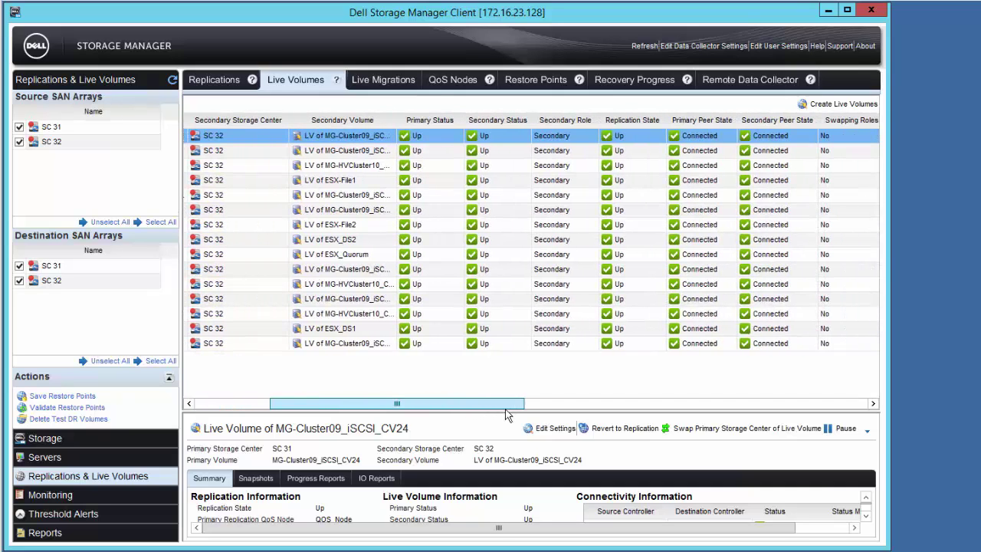
pyautogui.moveTo(505, 414); pyautogui.dragTo(794, 404)
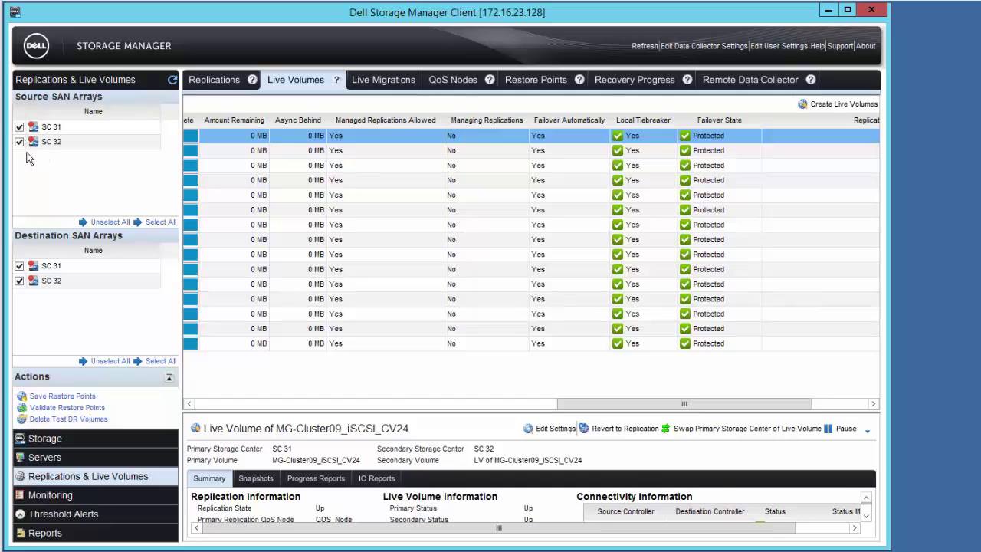
# - Compare MG-HVCluster10's volume mappings on SC 31, then on SC 32
pyautogui.click(43, 438)
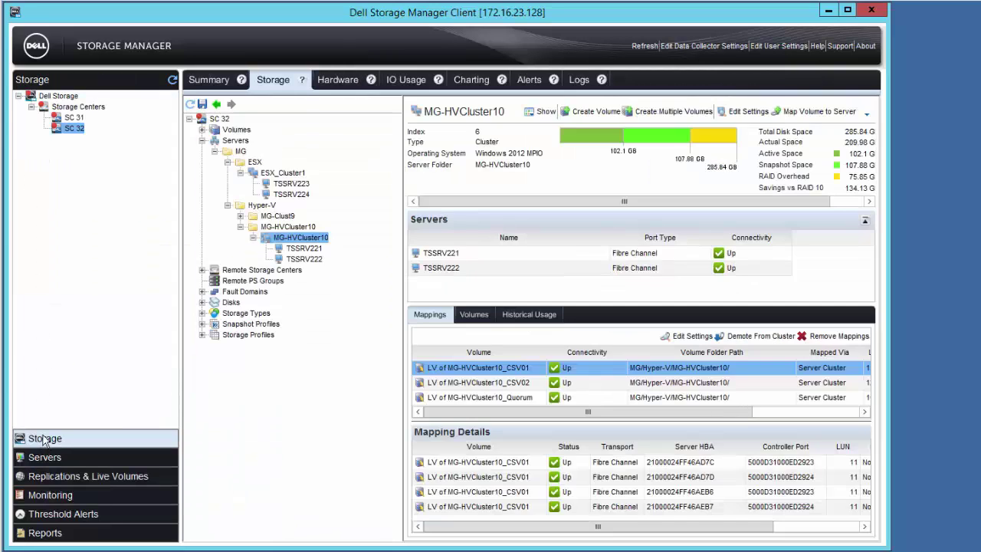
pyautogui.click(74, 118)
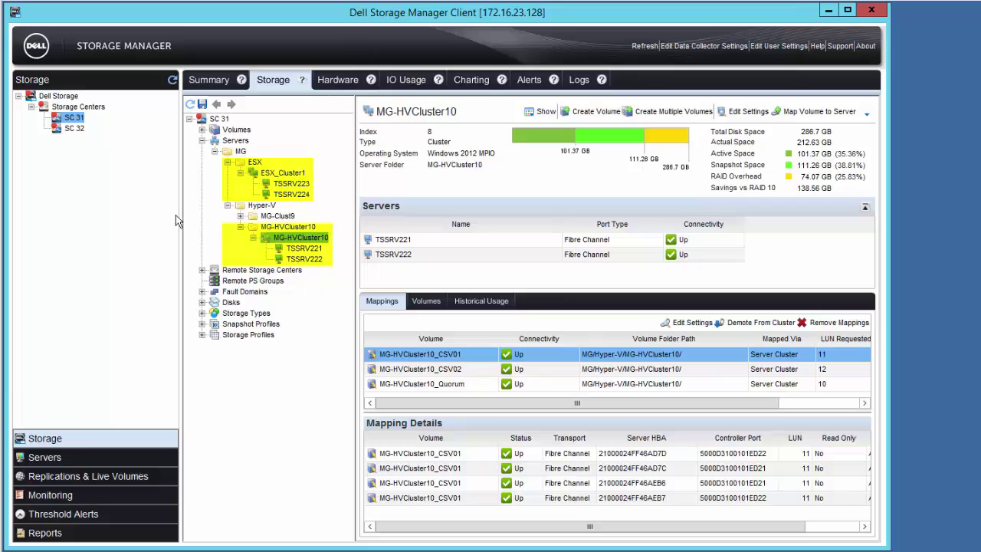
pyautogui.click(74, 128)
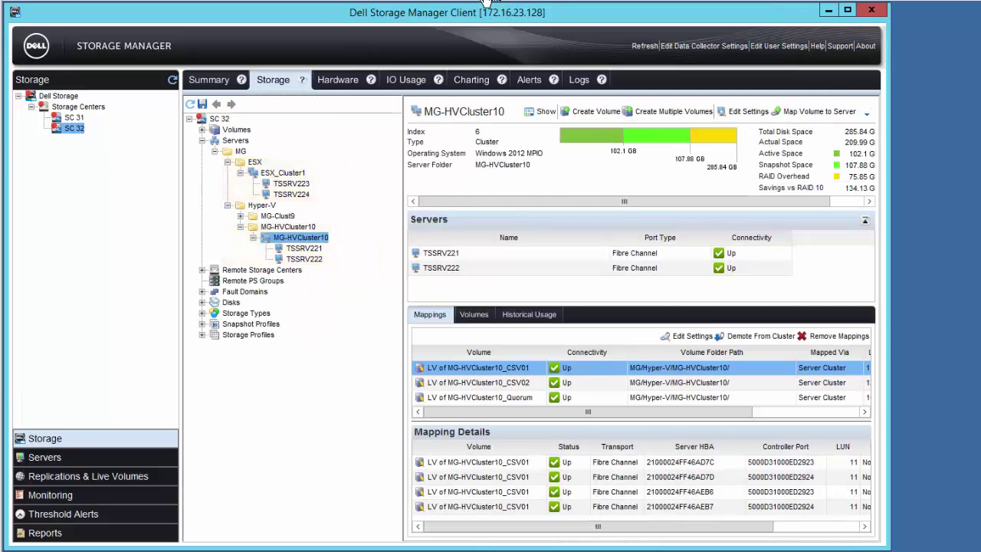
# - Switch to vSphere Web Client showing LV_AFO's ESX_Cluster6 with MG-Guest6a and MG-Guest6b
pyautogui.hotkey('alt', 'Tab')
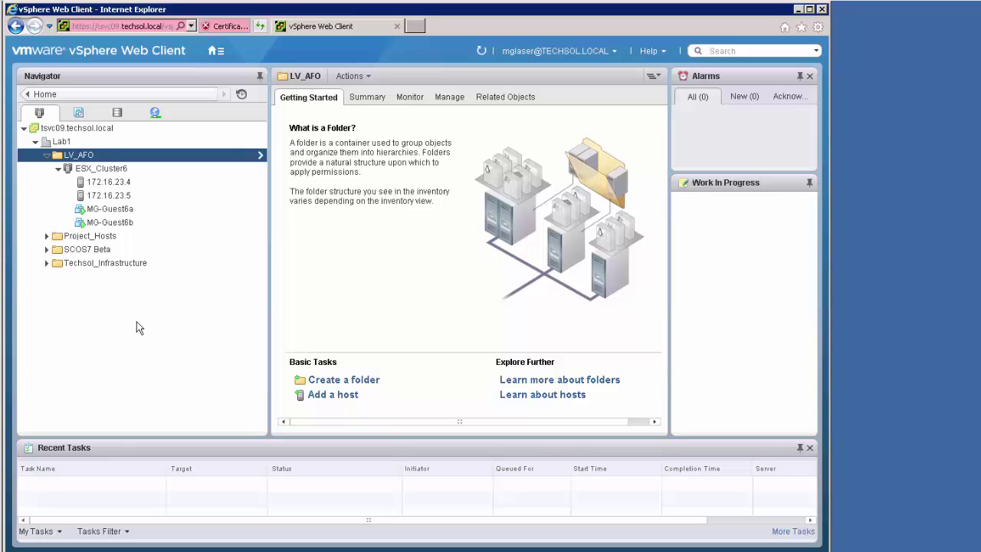
# - Review the Live Volume details for ESX-File1, ESX-File2 and ESX_Quorum
pyautogui.hotkey('alt', 'Tab')
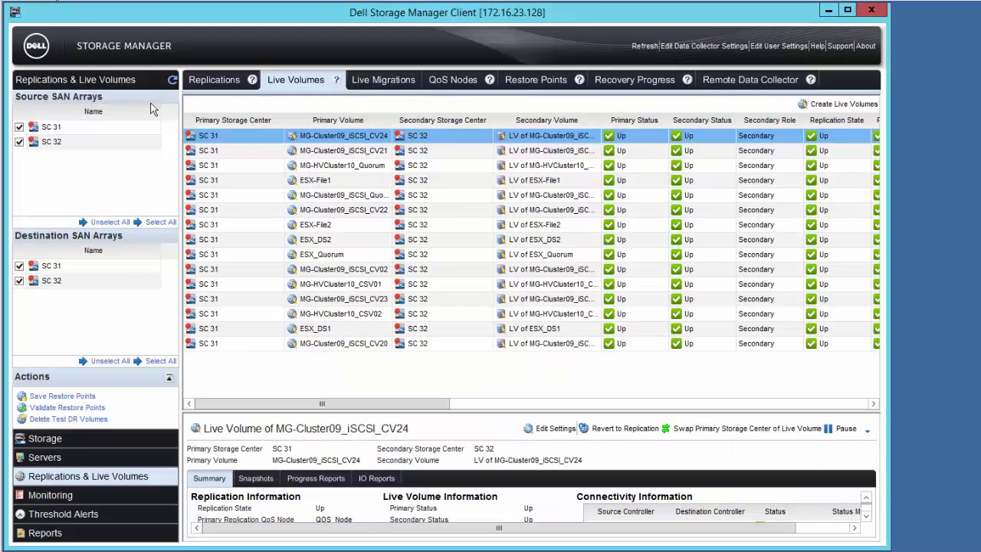
pyautogui.click(300, 180)
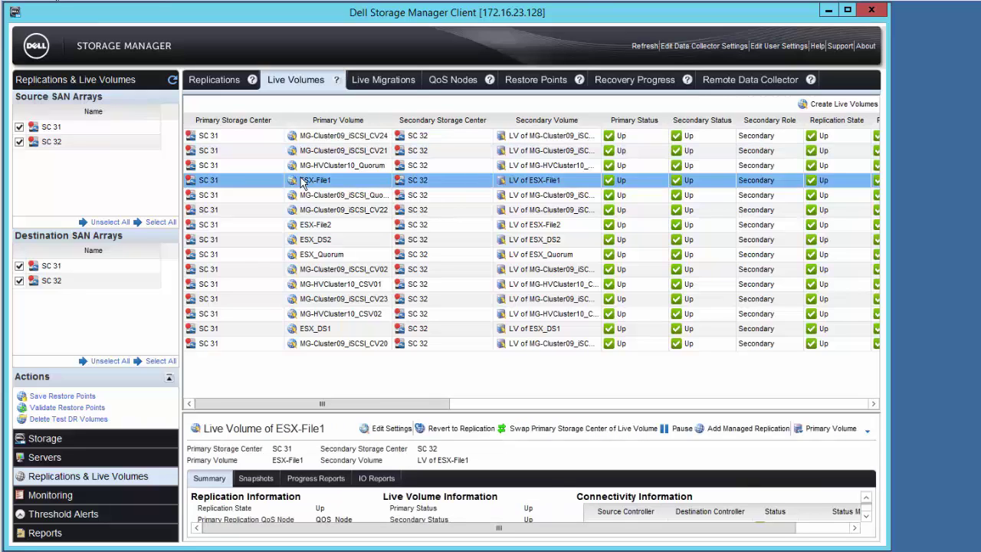
pyautogui.click(314, 226)
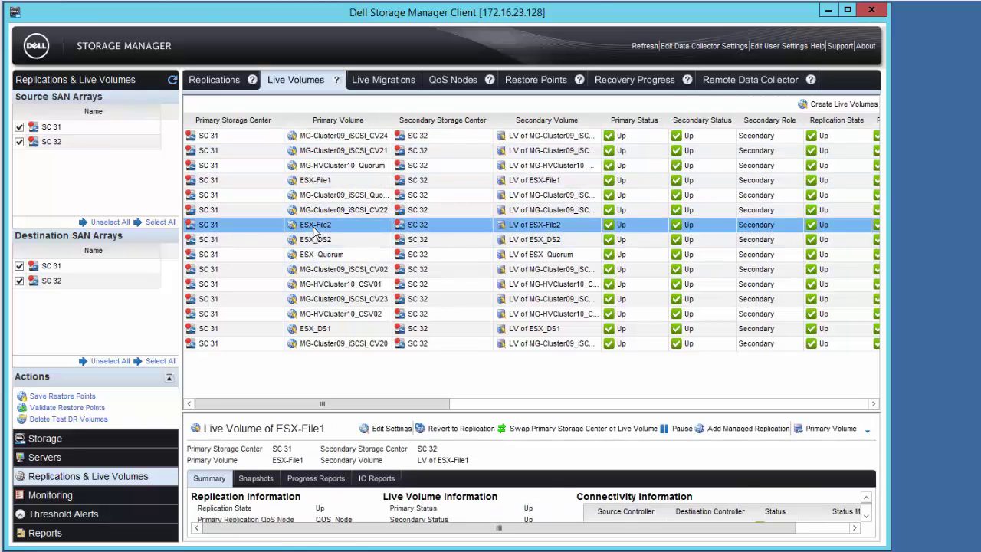
pyautogui.click(318, 256)
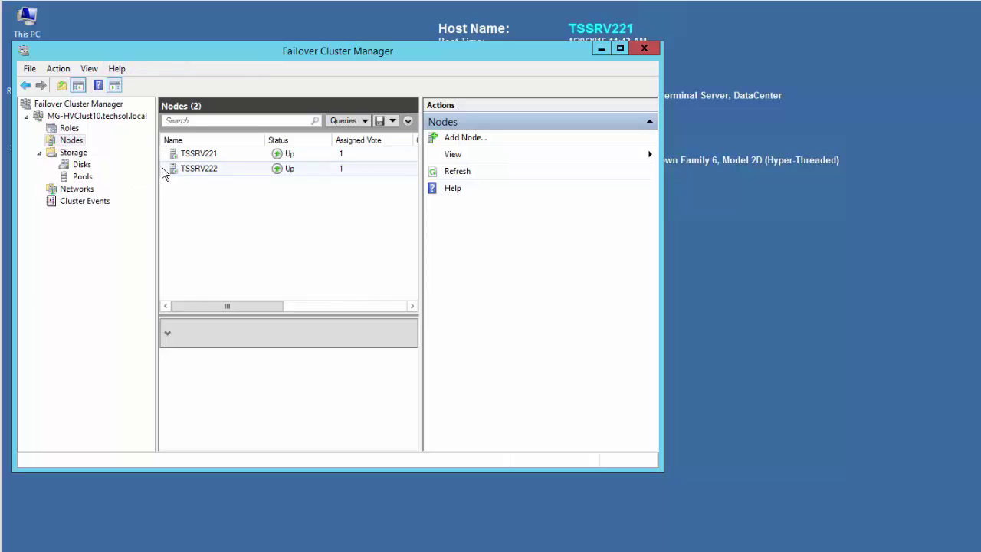
# - Check MG-HVClust10's four running VM roles and its CSV1, CSV2 and Quorum disks Online
pyautogui.click(50, 130)
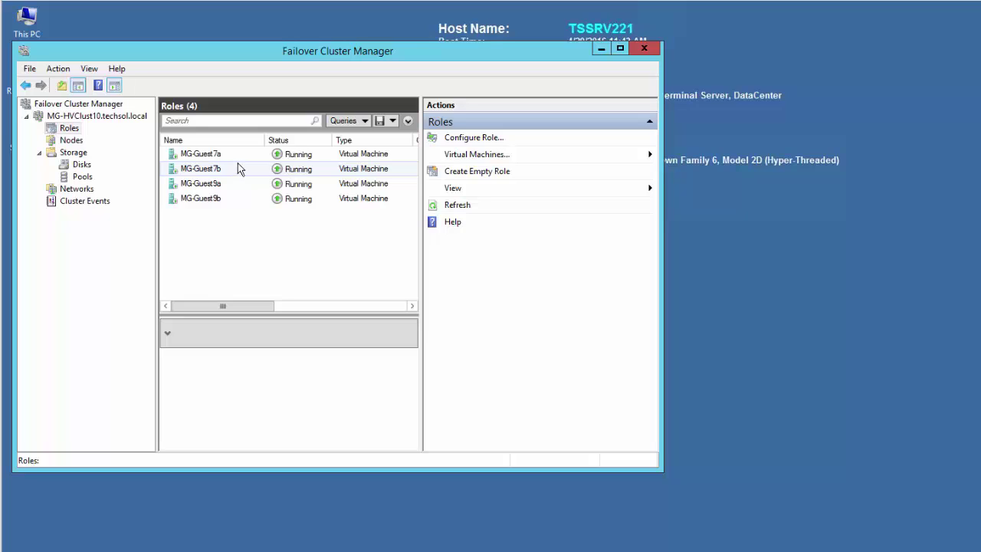
pyautogui.click(83, 165)
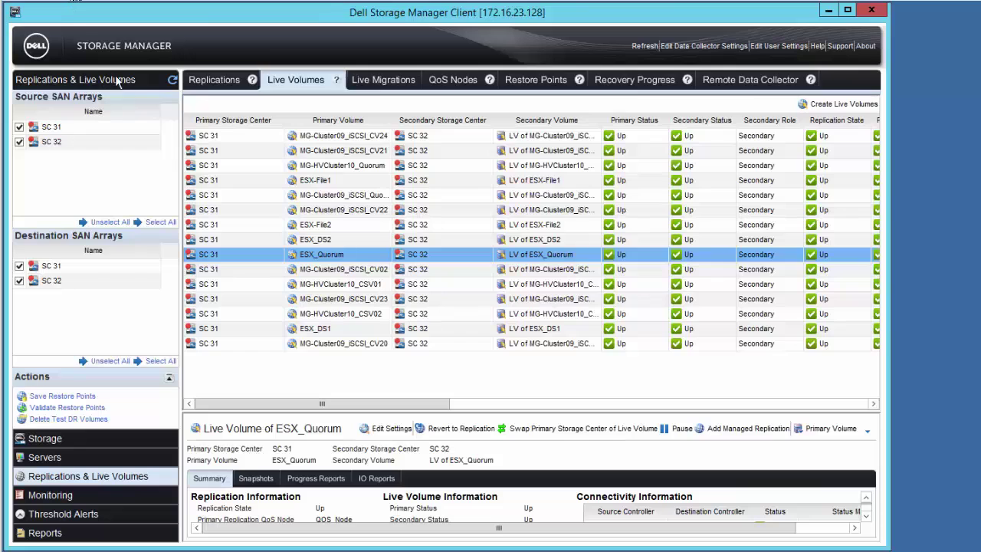
# - Show the MG-HVCluster10_CSV01 Live Volume summary
pyautogui.click(328, 285)
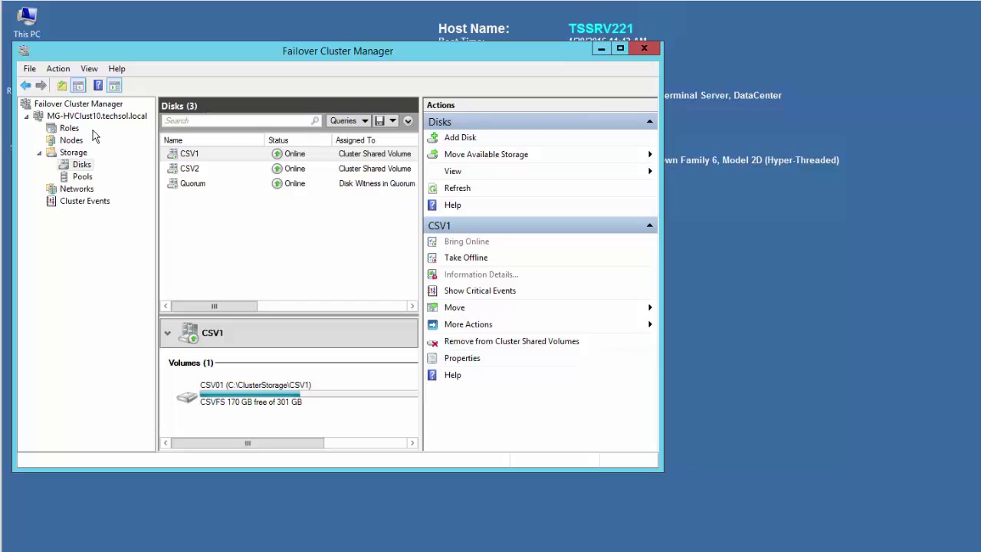
# - Reconfirm the four VM roles are Running and the cluster disks Online
pyautogui.click(67, 130)
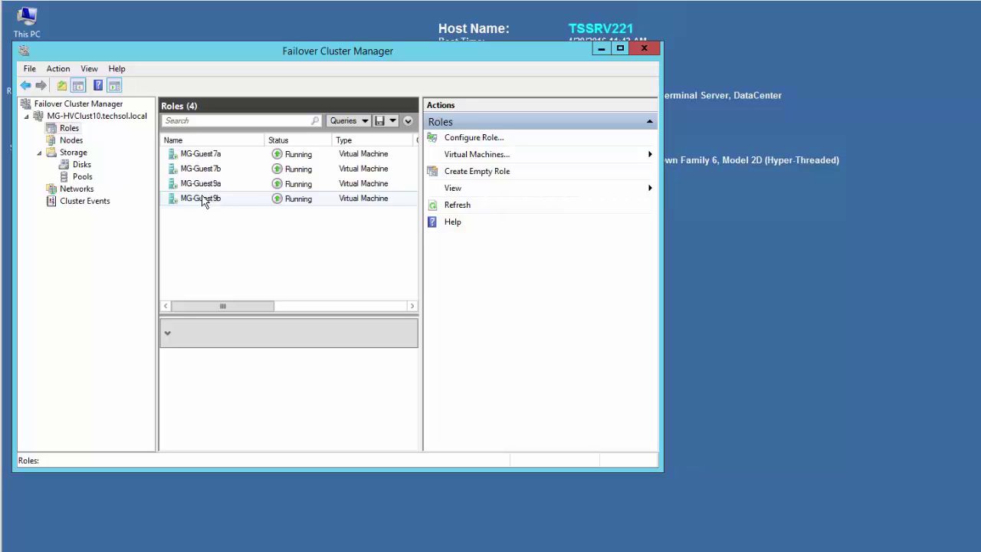
pyautogui.click(81, 165)
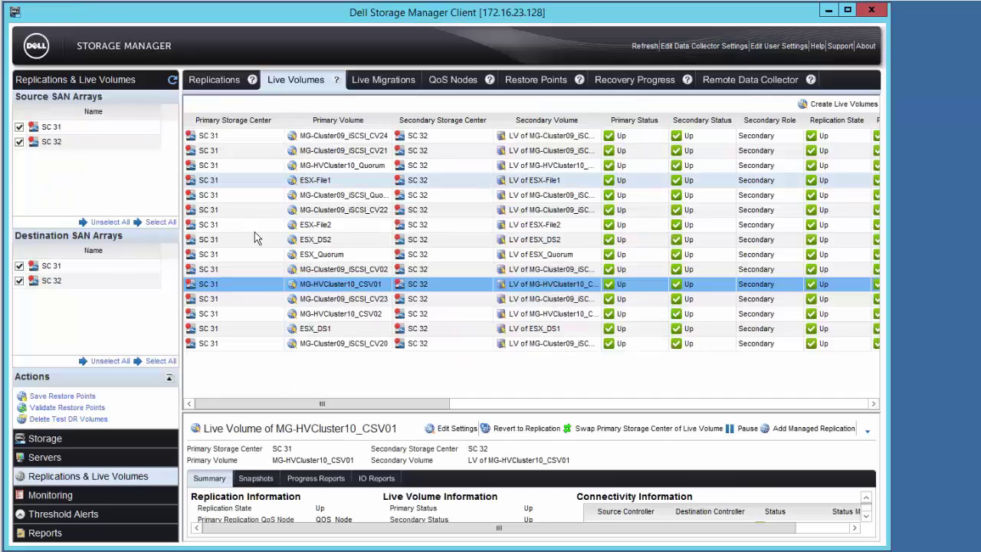
# - Multi-select the MG-Cluster09 iSCSI Live Volumes CV24, CV21, quorum, CV02, CV23 and CV20
pyautogui.click(337, 136)
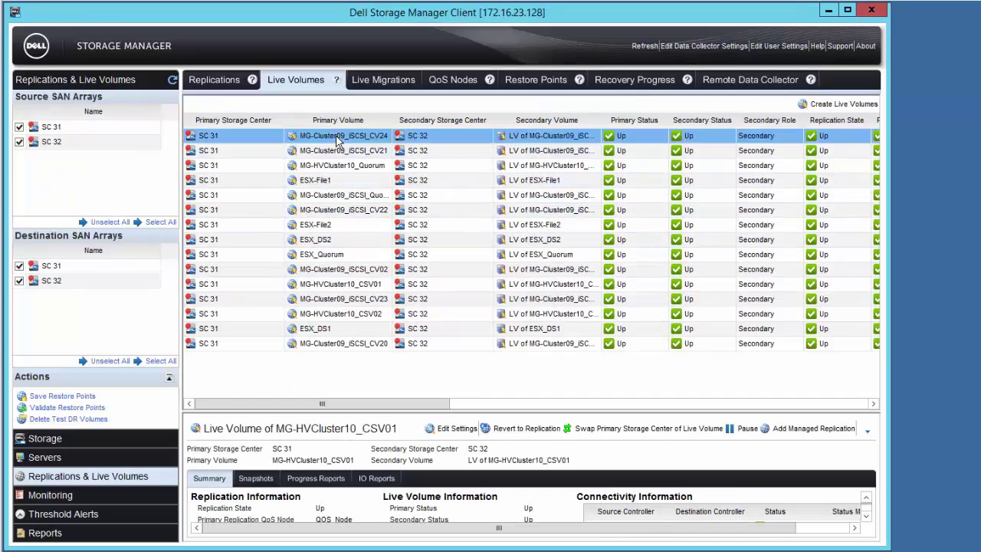
pyautogui.keyDown('ctrl'); pyautogui.click(331, 150); pyautogui.keyUp('ctrl')
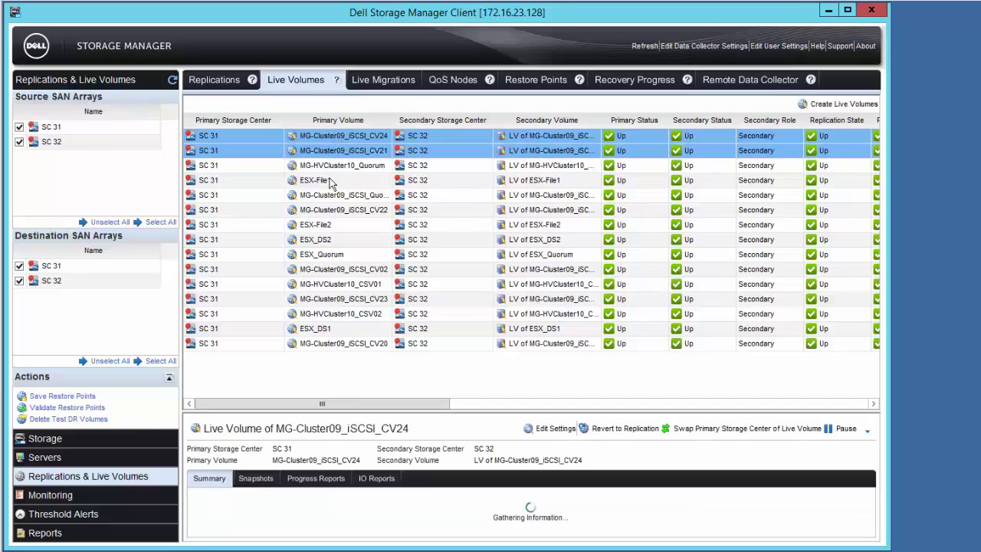
pyautogui.keyDown('ctrl'); pyautogui.click(329, 195); pyautogui.keyUp('ctrl')
pyautogui.keyDown('ctrl'); pyautogui.click(332, 269); pyautogui.keyUp('ctrl')
pyautogui.keyDown('ctrl'); pyautogui.click(331, 298); pyautogui.keyUp('ctrl')
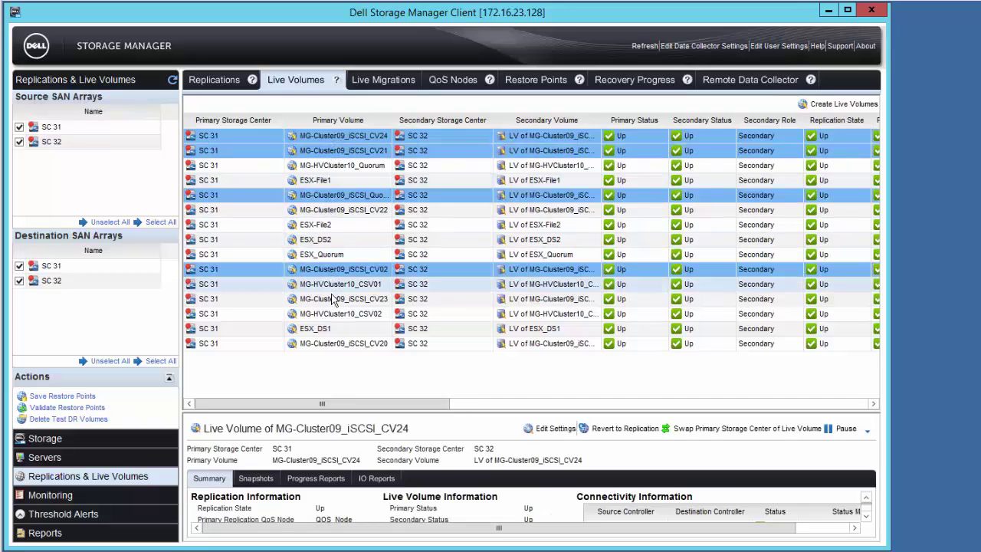
pyautogui.keyDown('ctrl'); pyautogui.click(328, 344); pyautogui.keyUp('ctrl')
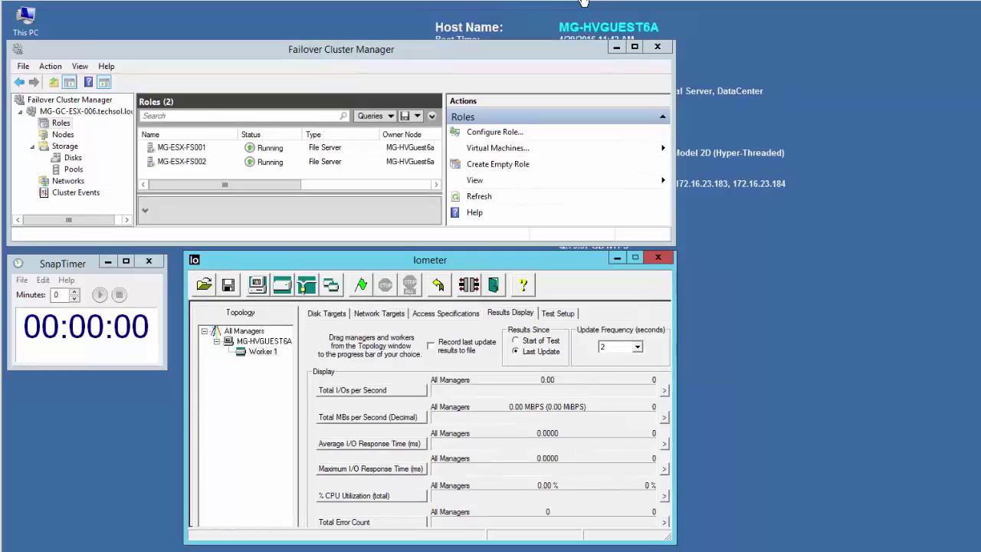
# - Bring up the file-server cluster's manager and view MG-Clust9a-FS role details
pyautogui.click(44, 127)
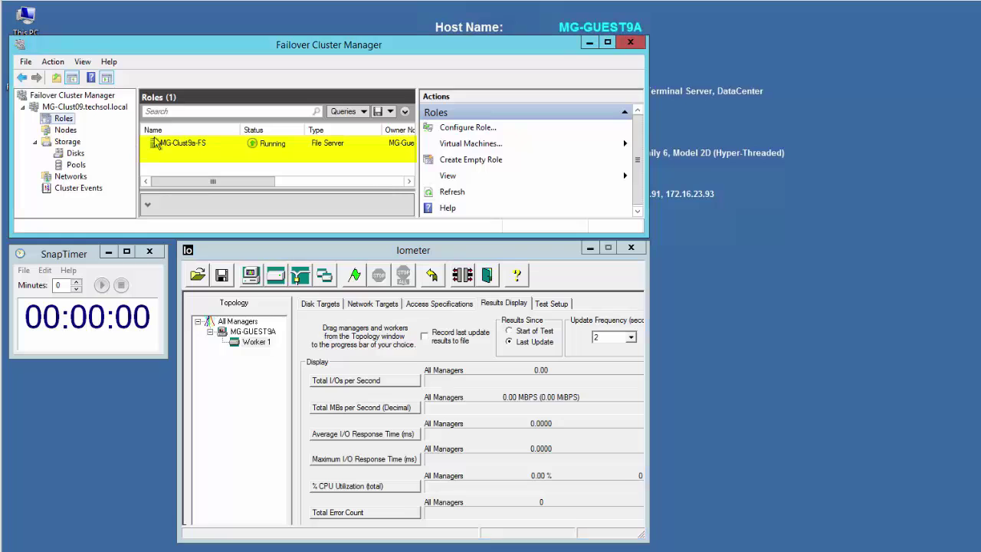
pyautogui.click(184, 145)
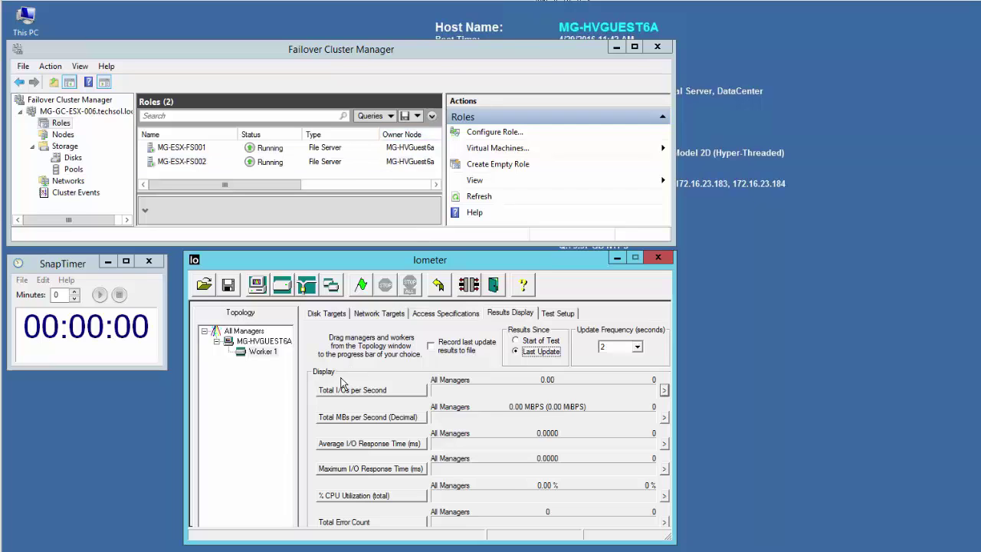
# - Verify Worker 1 disk targets and start Iometer runs on each guest, including MG-GUEST7A and MG-GUEST9A
pyautogui.click(313, 314)
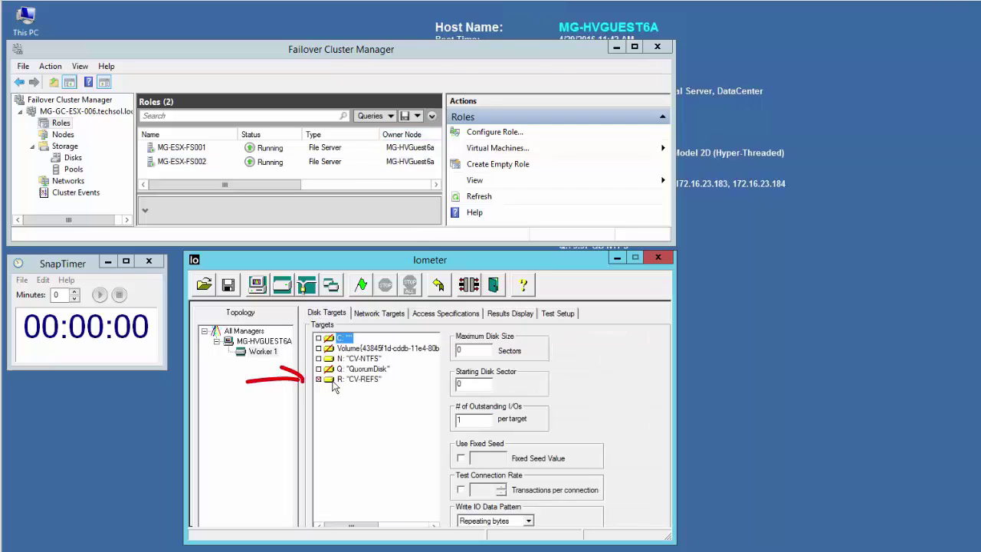
pyautogui.click(510, 312)
pyautogui.click(361, 285)
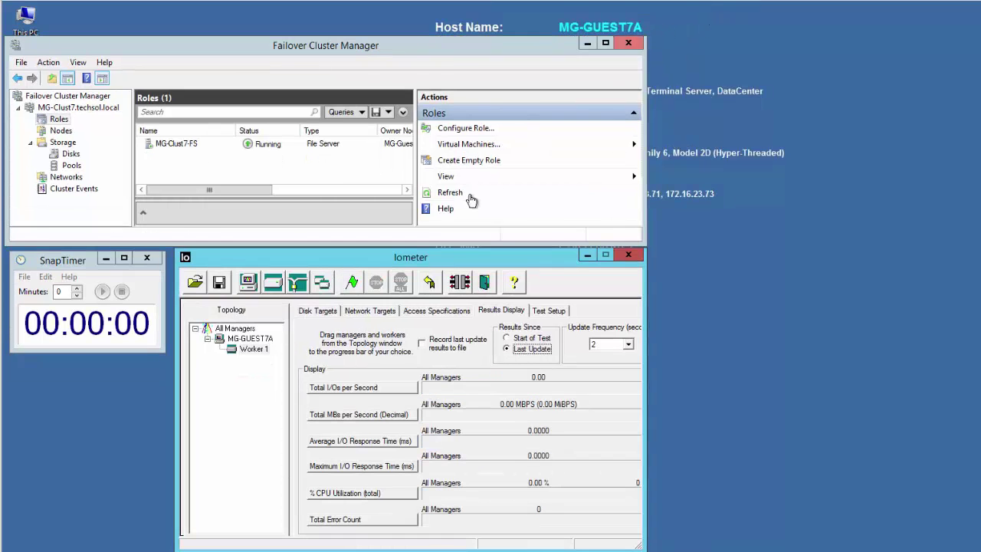
pyautogui.click(317, 310)
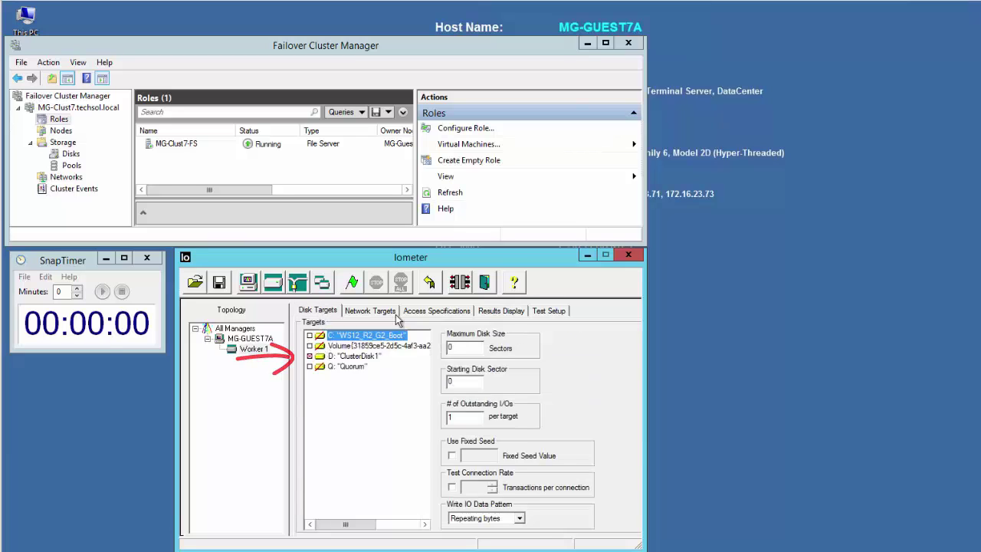
pyautogui.click(500, 311)
pyautogui.click(351, 282)
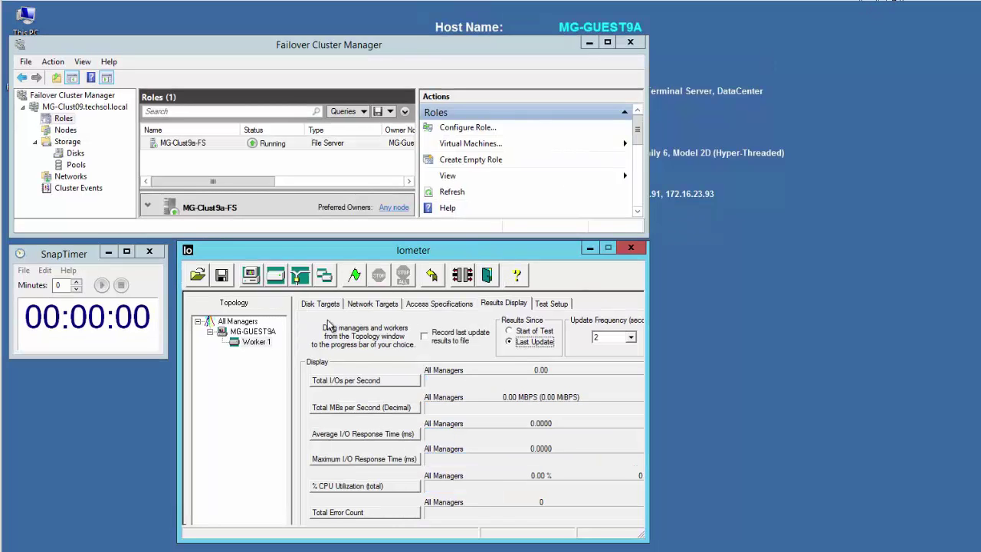
pyautogui.click(317, 305)
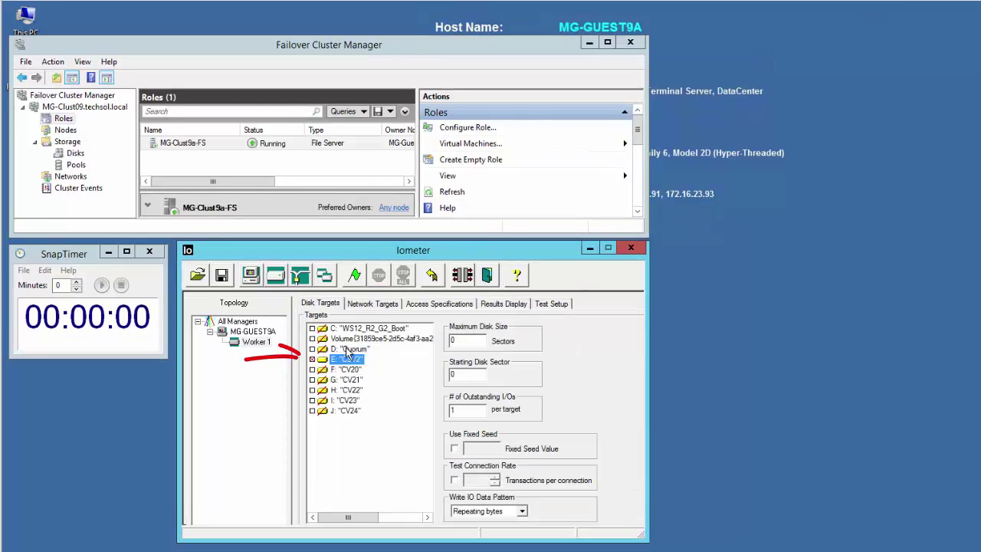
pyautogui.click(483, 304)
pyautogui.click(355, 276)
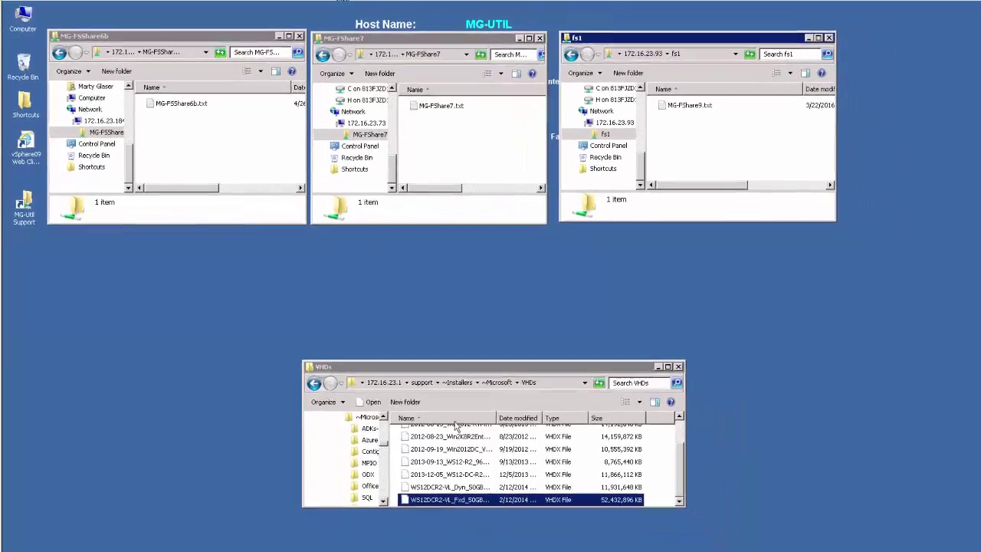
# - Copy WS12DCR2-VL_Fxd_50GB_Gen2_boot.vhdx and paste it into the MG-FSShare6b share
pyautogui.rightClick(430, 486)
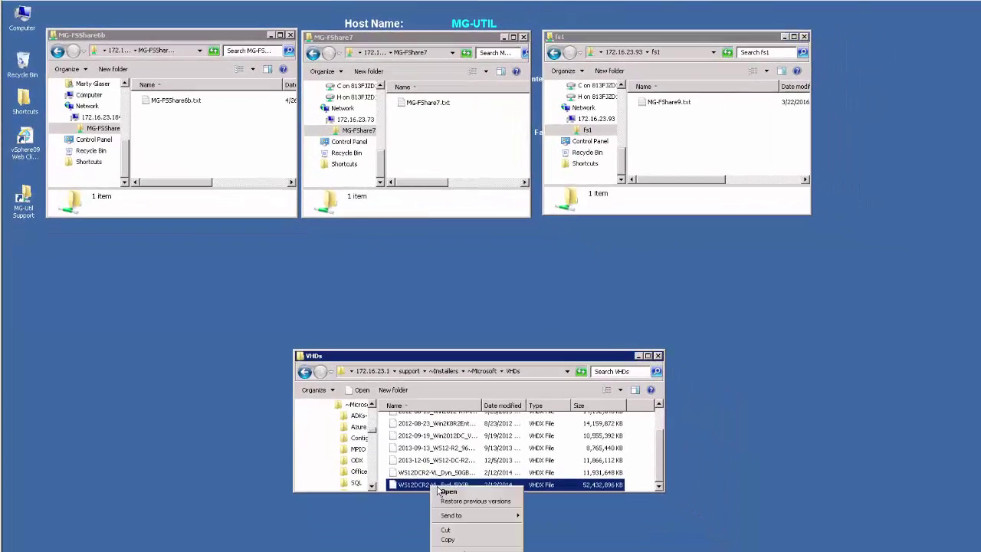
pyautogui.click(450, 540)
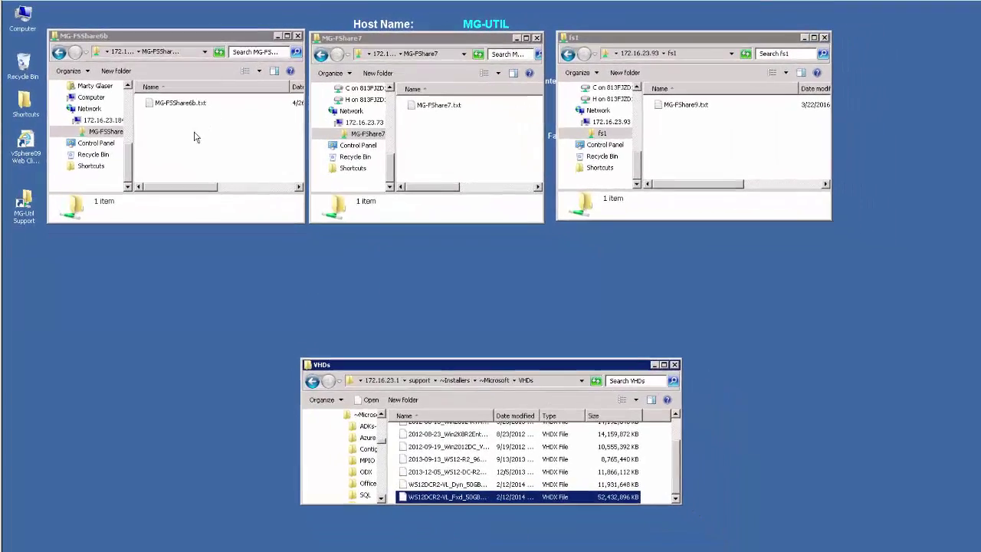
pyautogui.rightClick(194, 137)
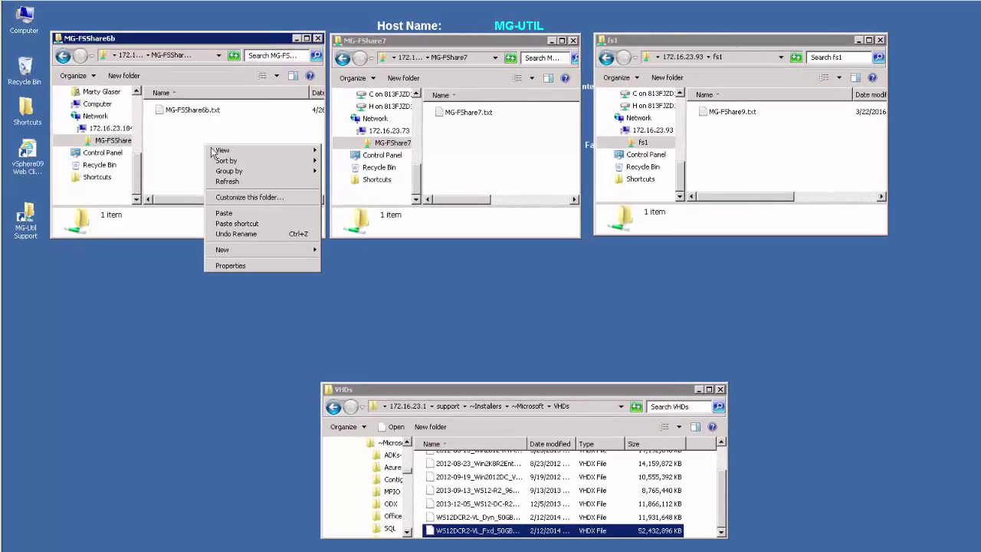
pyautogui.click(224, 213)
pyautogui.moveTo(501, 293); pyautogui.dragTo(133, 262)
# - Paste the same vhdx into the MG-FShare7 and fs1 shares, moving the progress dialogs aside
pyautogui.rightClick(482, 133)
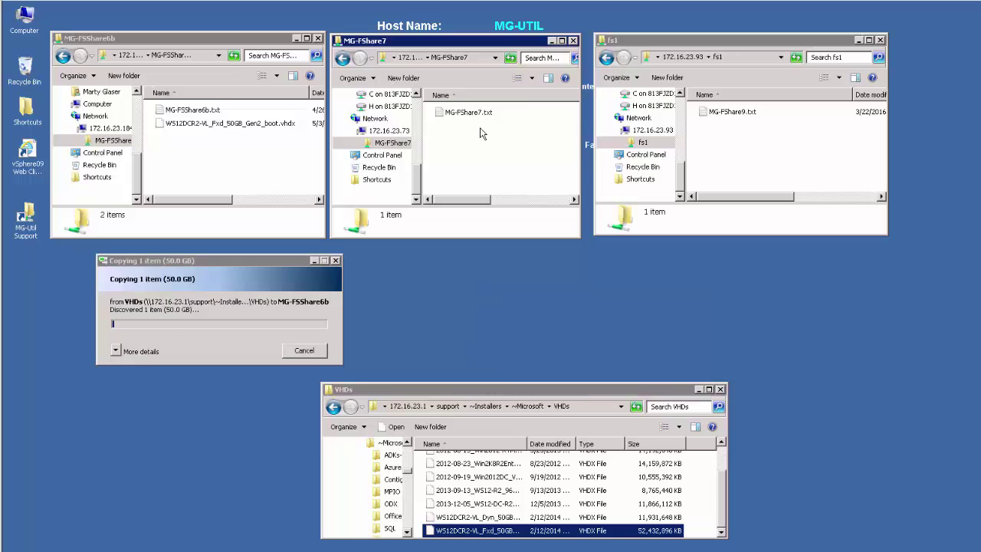
pyautogui.click(506, 198)
pyautogui.moveTo(560, 297); pyautogui.dragTo(452, 261)
pyautogui.rightClick(726, 136)
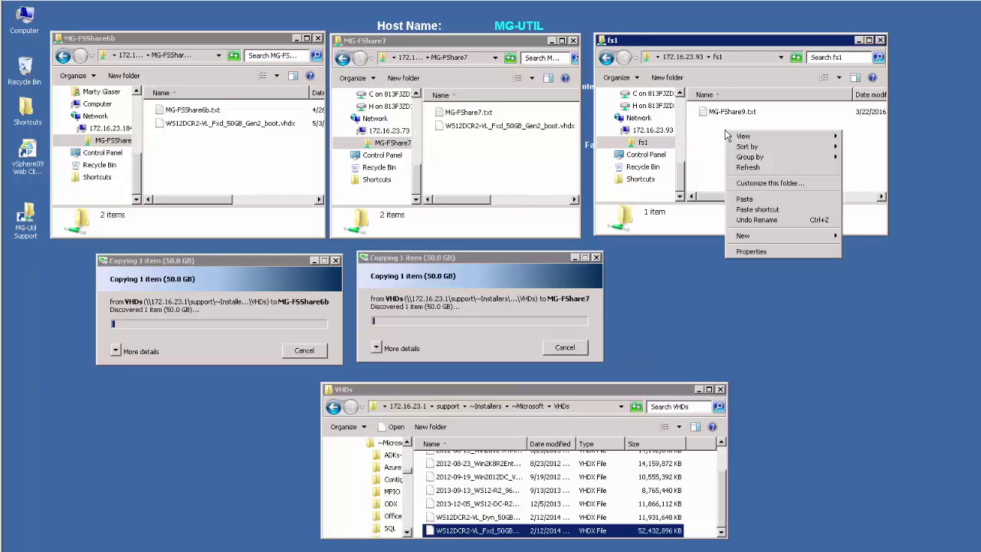
pyautogui.click(744, 199)
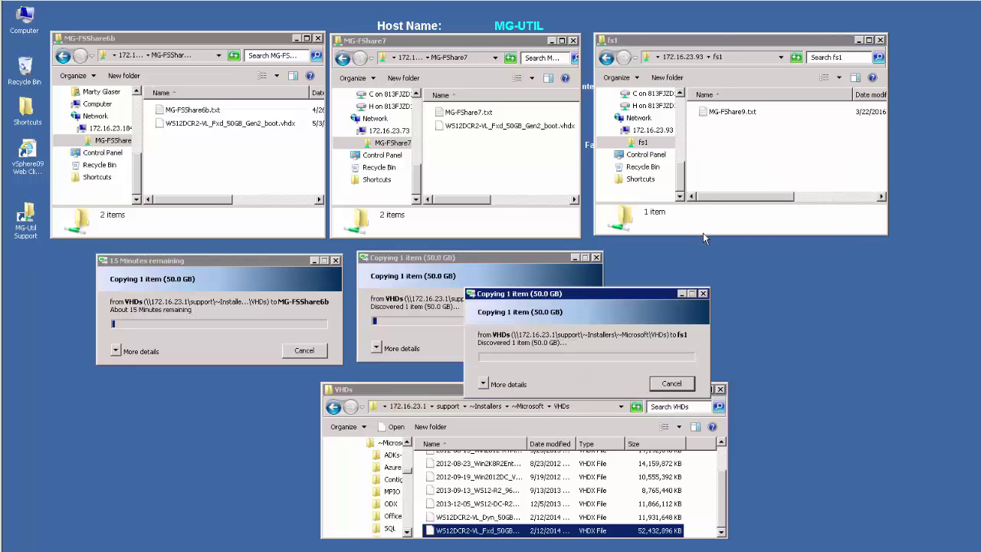
pyautogui.moveTo(654, 294); pyautogui.dragTo(815, 259)
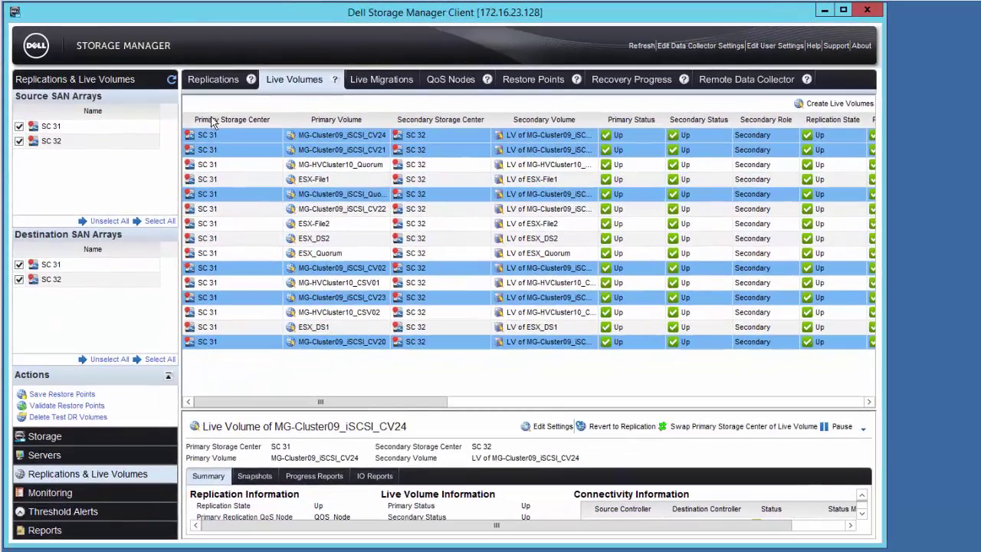
# - Select the first live volume, refresh the list, and scroll right to the Failover State column
pyautogui.click(213, 136)
pyautogui.click(172, 79)
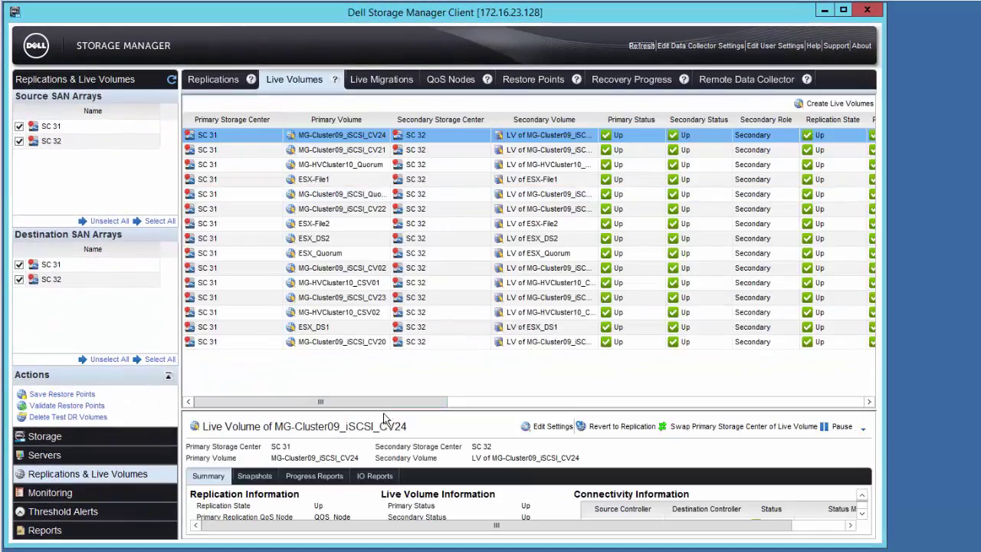
pyautogui.moveTo(388, 402); pyautogui.dragTo(796, 386)
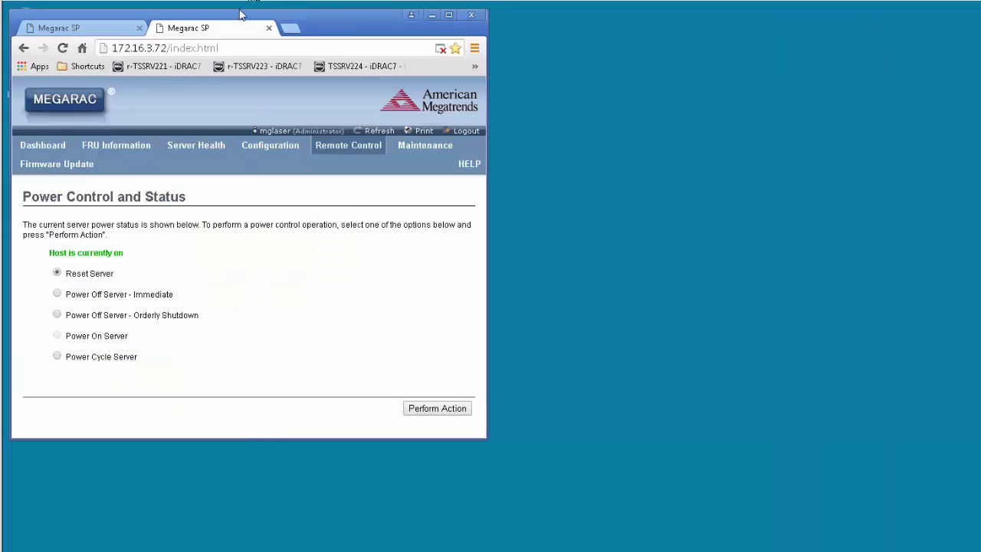
# - Perform the Reset Server action on 172.16.3.71, then on 172.16.3.72
pyautogui.click(117, 31)
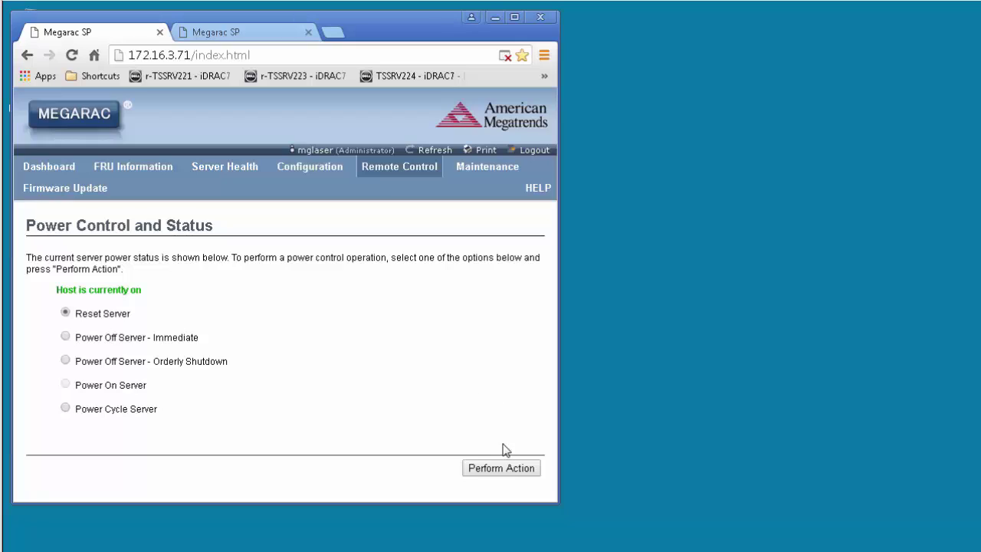
pyautogui.click(258, 33)
pyautogui.click(129, 36)
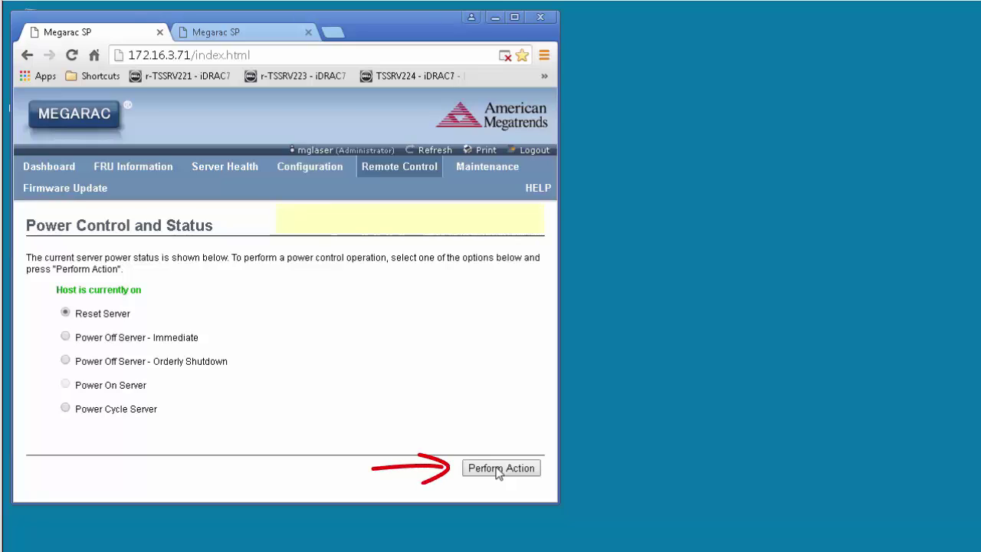
pyautogui.click(496, 473)
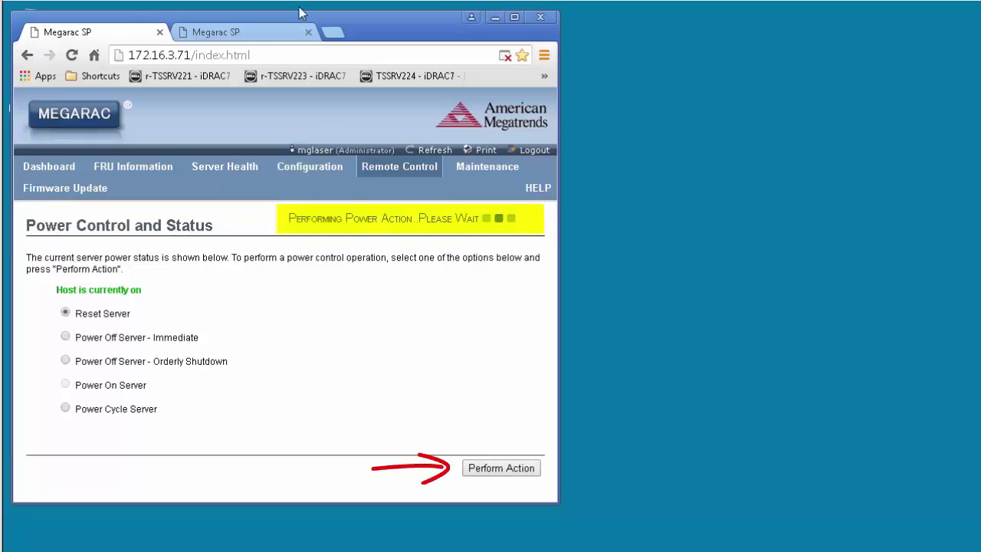
pyautogui.click(257, 30)
pyautogui.click(494, 472)
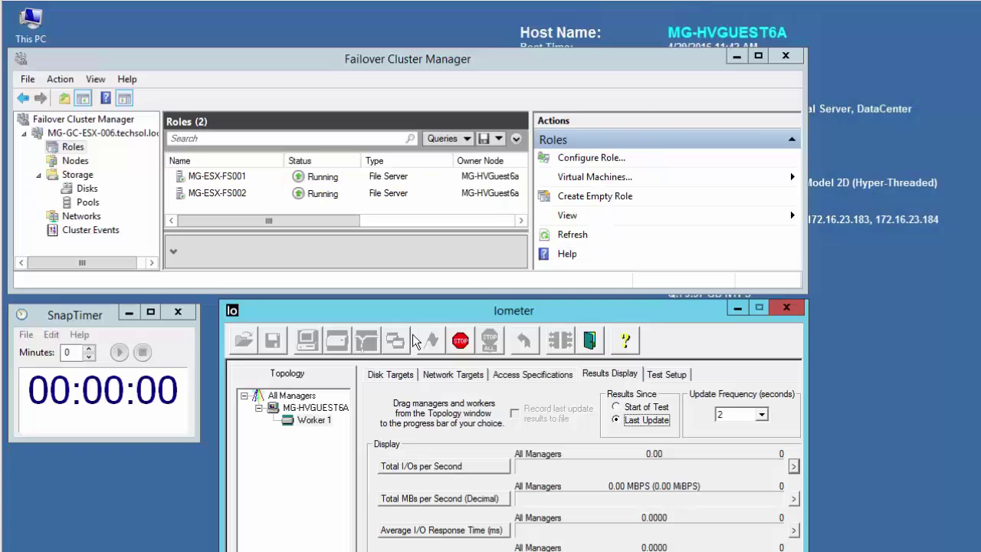
# - Start SnapTimer when Iometer I/O drops and pause it at 00:00:52 when I/O resumes
pyautogui.click(122, 352)
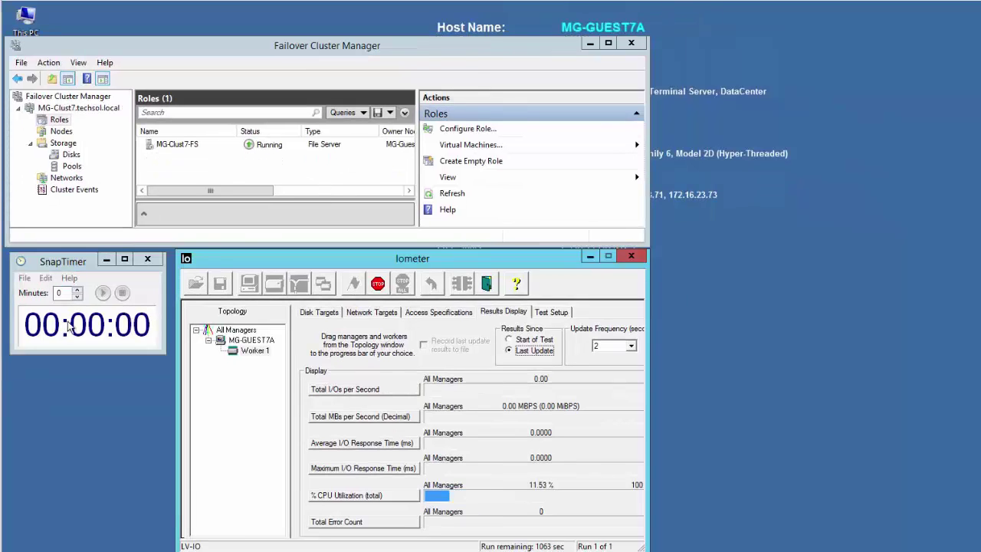
pyautogui.click(104, 293)
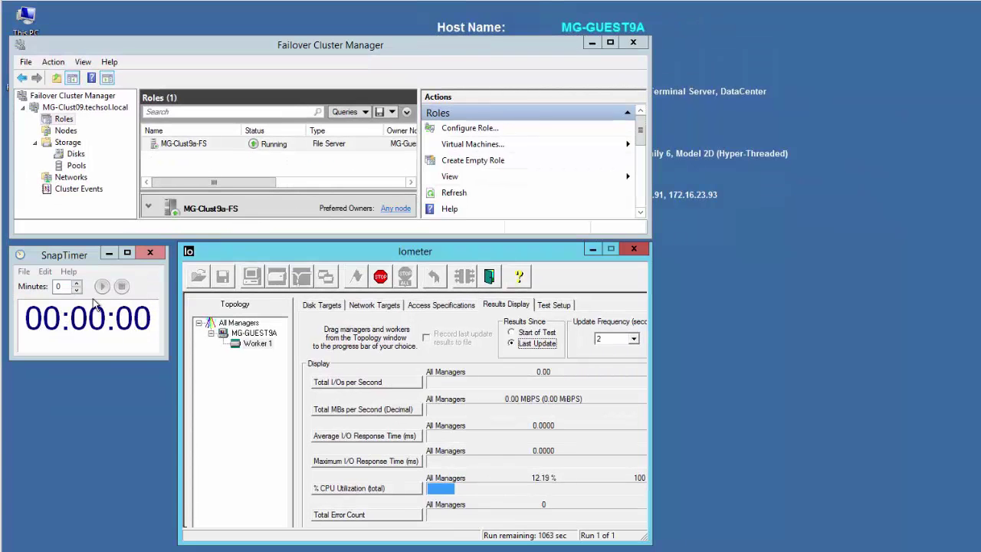
pyautogui.click(102, 286)
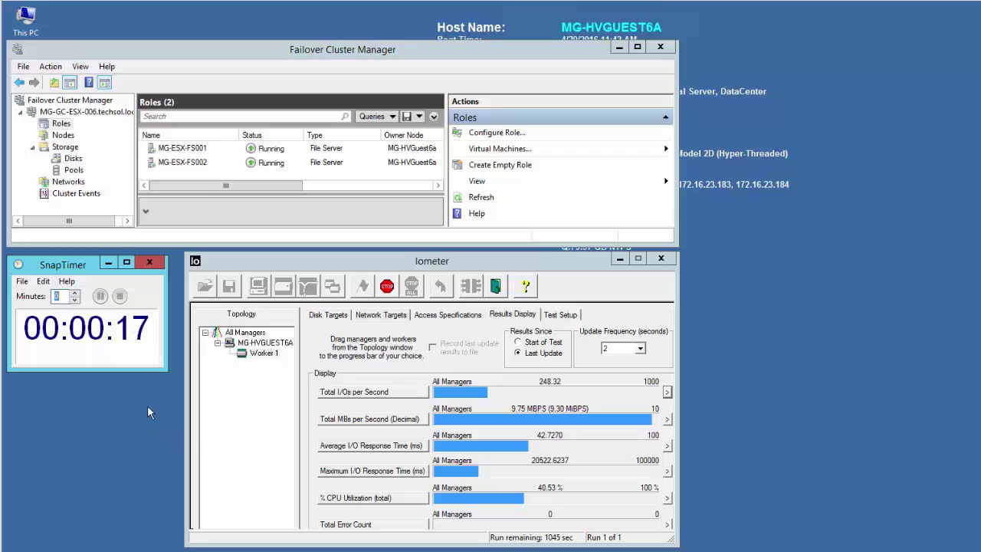
pyautogui.click(102, 299)
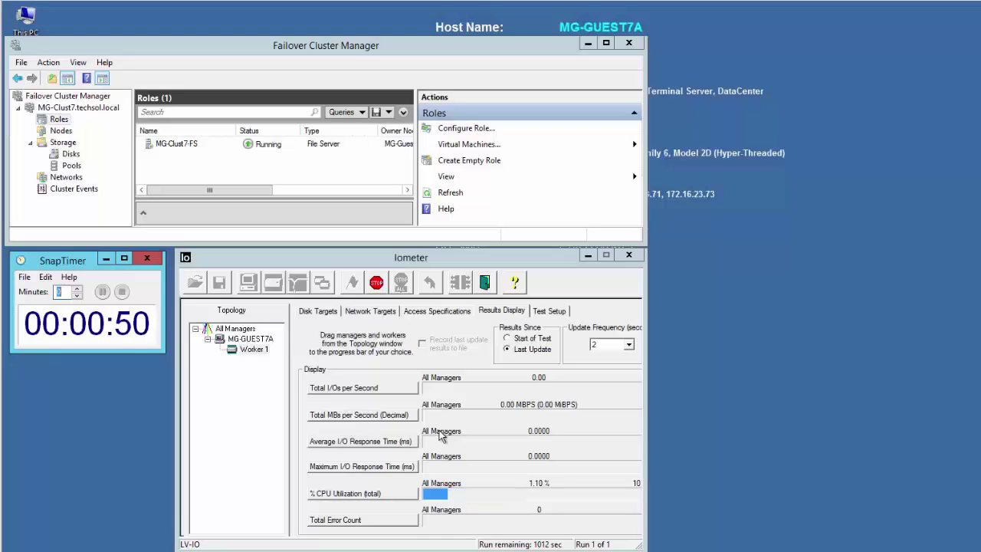
pyautogui.click(102, 291)
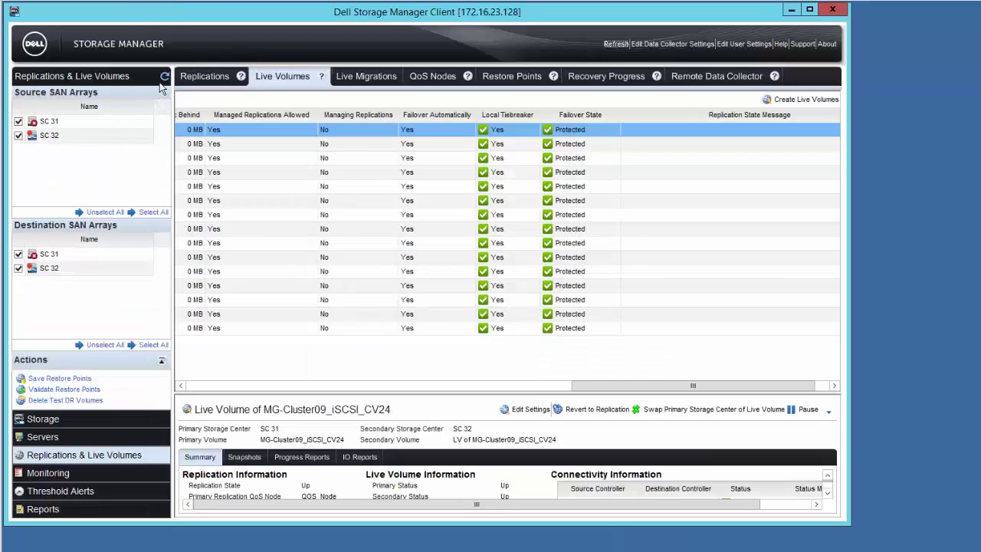
# - Refresh the Replications & Live Volumes panel and scroll to the status columns
pyautogui.click(165, 77)
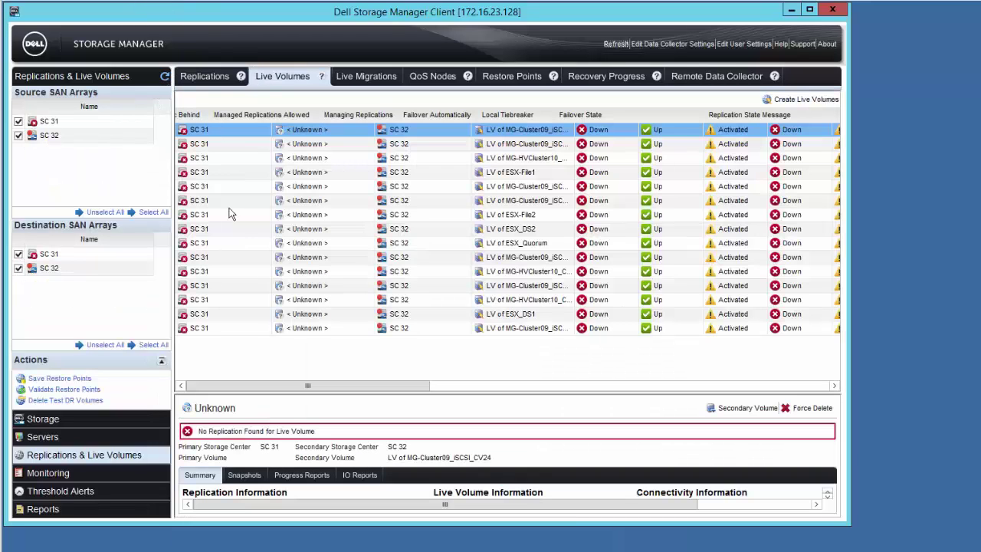
pyautogui.moveTo(333, 388); pyautogui.dragTo(369, 388)
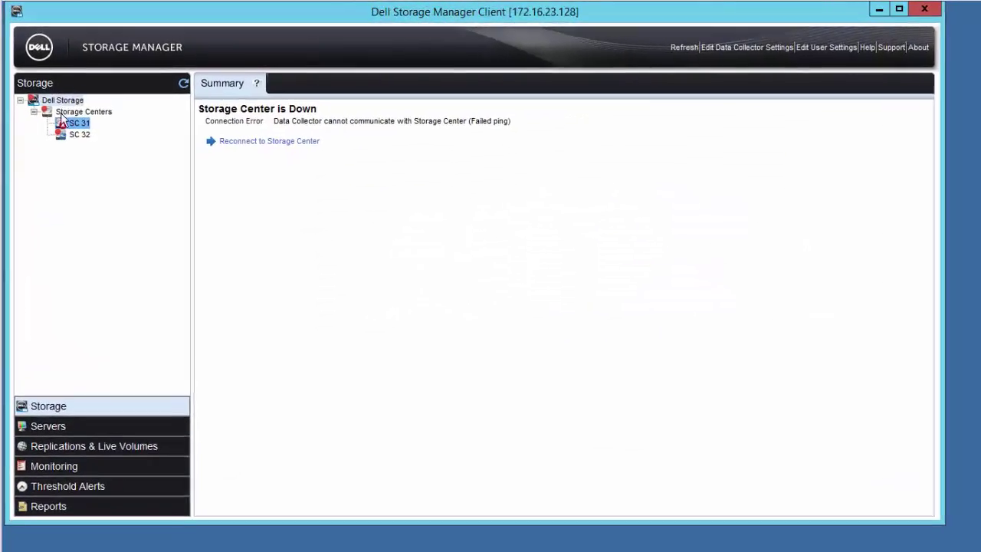
# - Reconnect to SC 31 by entering the user name and password and confirming
pyautogui.click(264, 149)
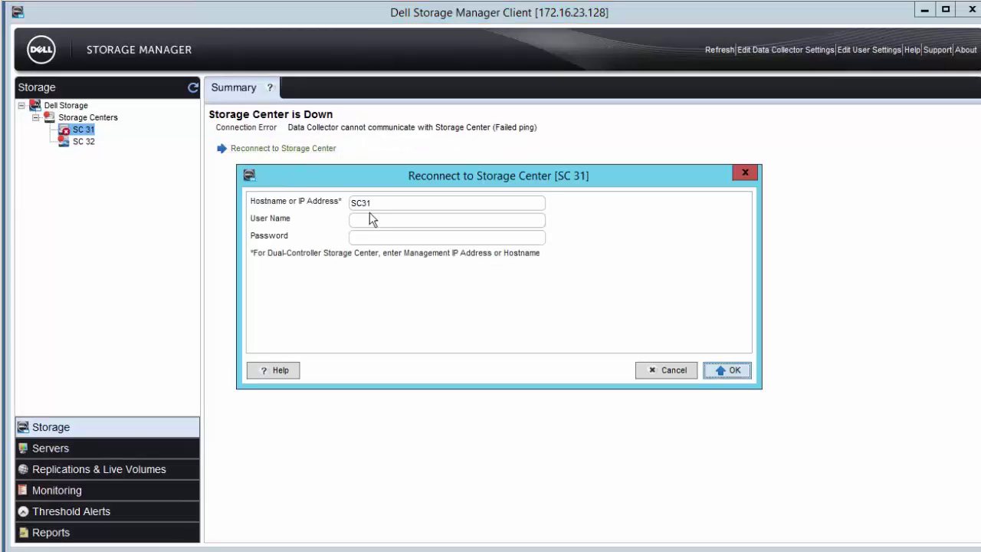
pyautogui.click(375, 219)
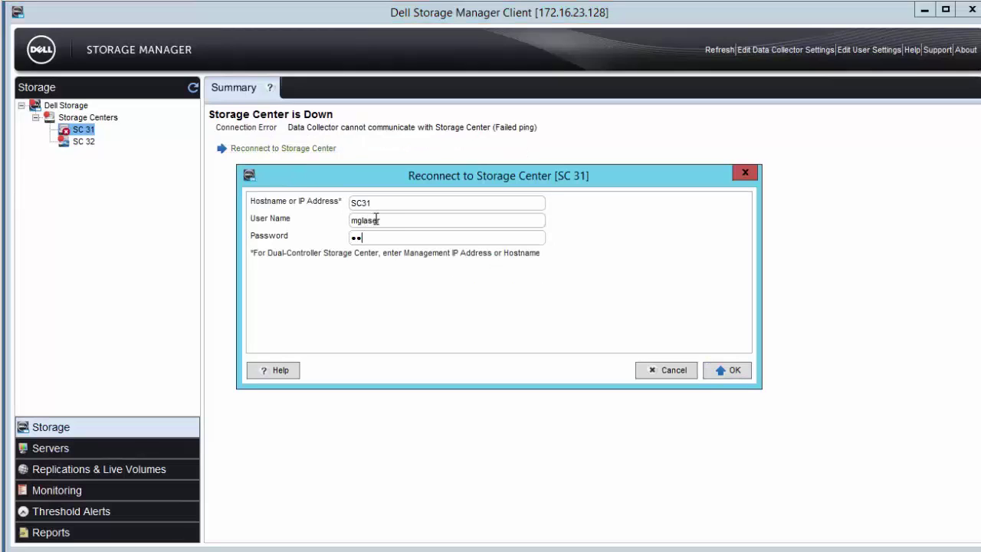
pyautogui.write('••••••')
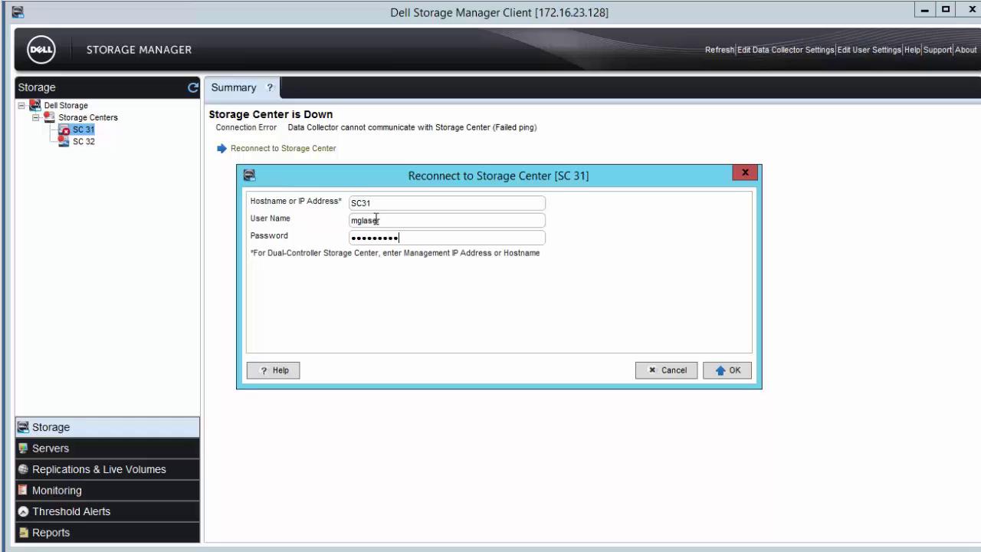
pyautogui.click(721, 371)
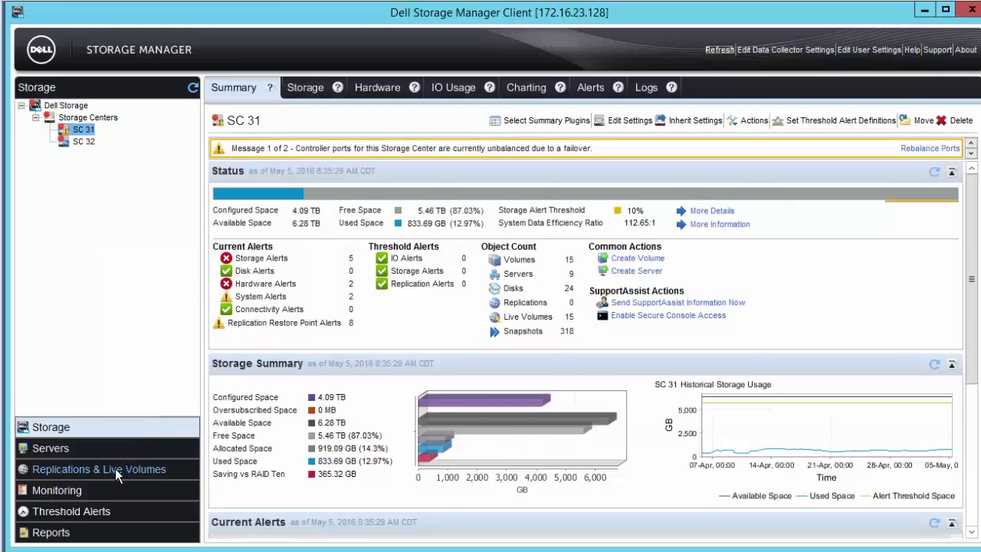
# - Open Replications & Live Volumes and scroll through the status, sync and Failover State columns
pyautogui.click(115, 468)
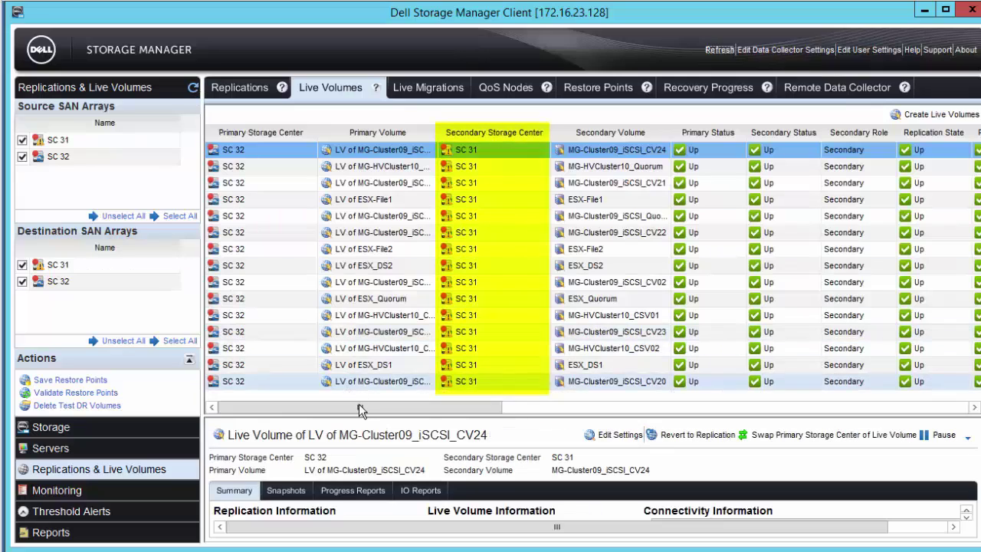
pyautogui.moveTo(360, 410); pyautogui.dragTo(619, 416)
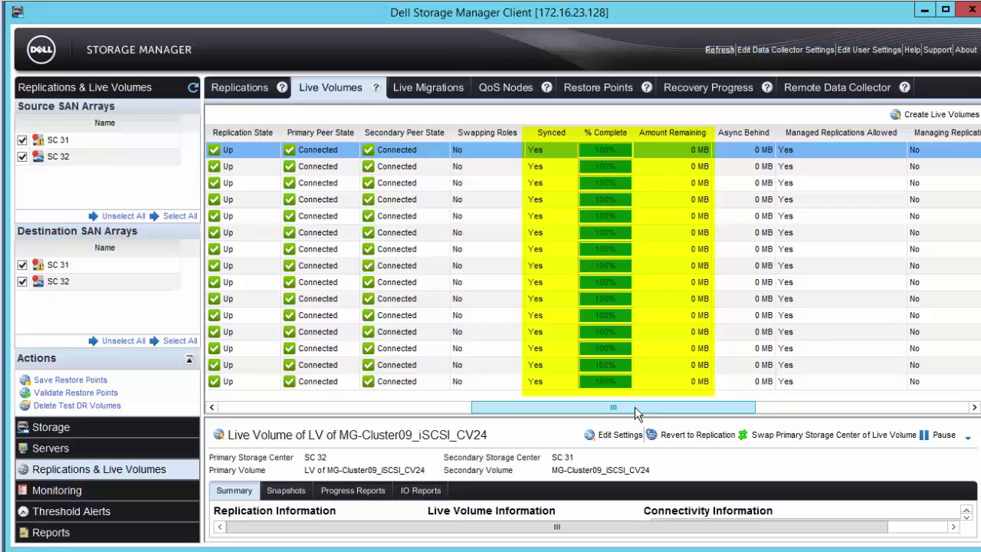
pyautogui.moveTo(635, 414); pyautogui.dragTo(360, 411)
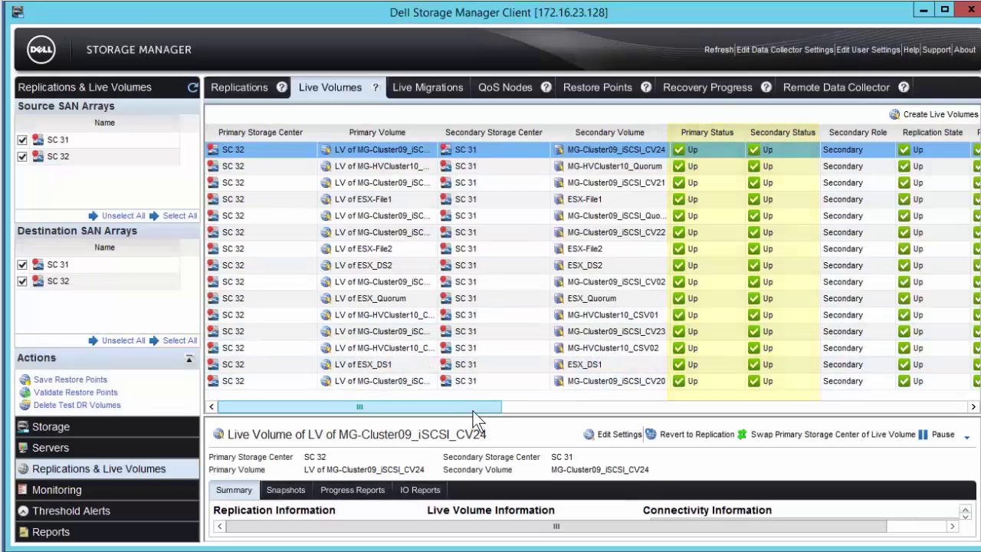
pyautogui.moveTo(473, 418); pyautogui.dragTo(856, 415)
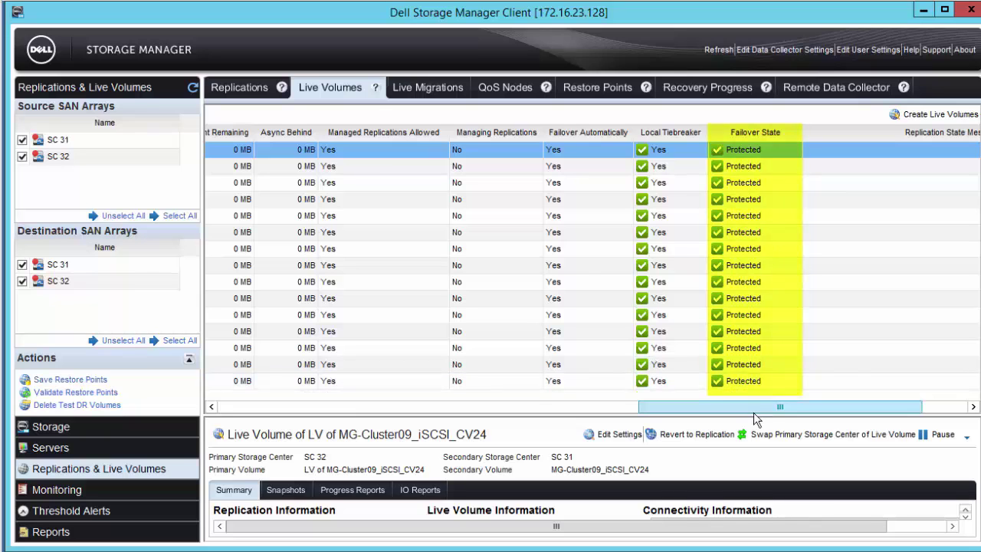
pyautogui.moveTo(746, 412); pyautogui.dragTo(335, 410)
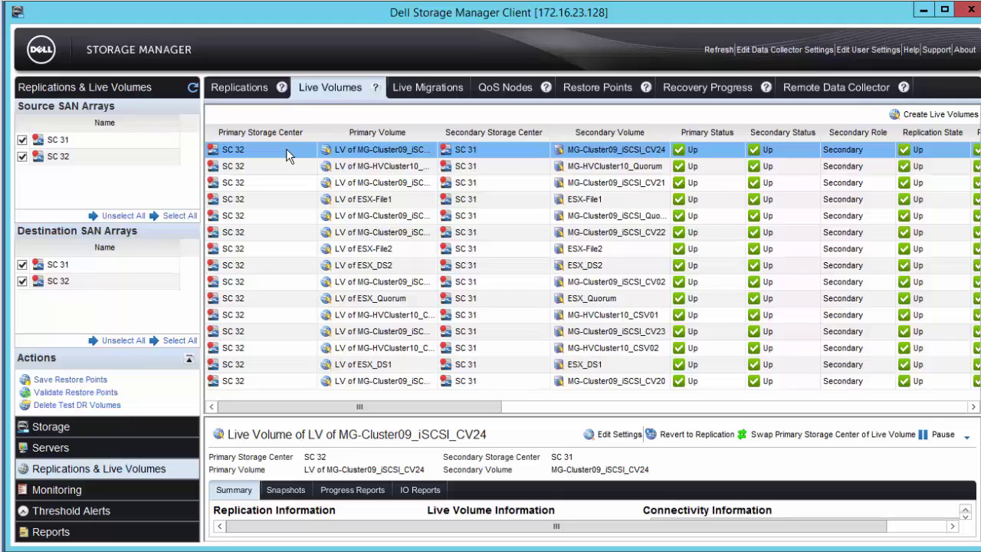
# - Select all 15 Live Volumes, run Swap Primary Storage Center, confirm, and refresh the list
pyautogui.keyDown('shift'); pyautogui.click(280, 381); pyautogui.keyUp('shift')
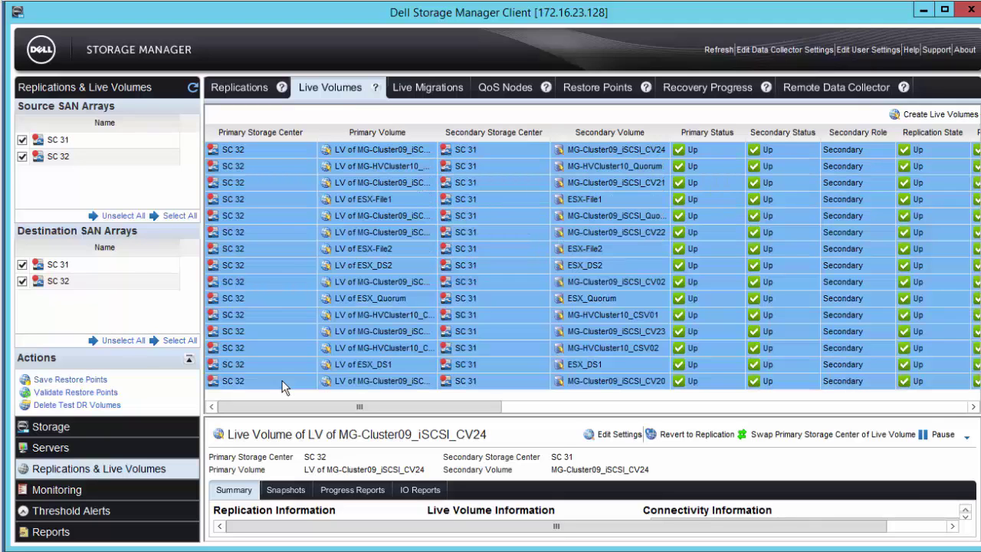
pyautogui.rightClick(287, 286)
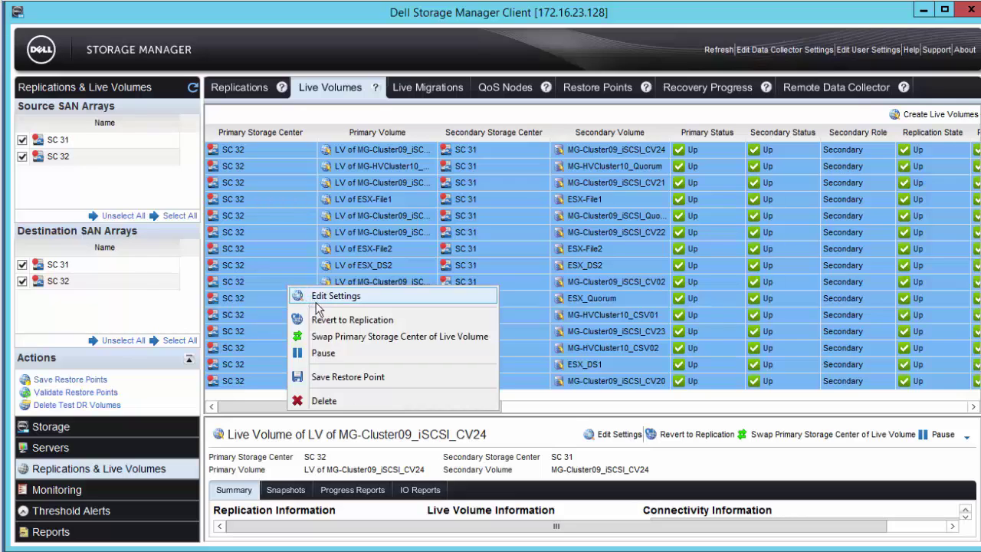
pyautogui.click(351, 339)
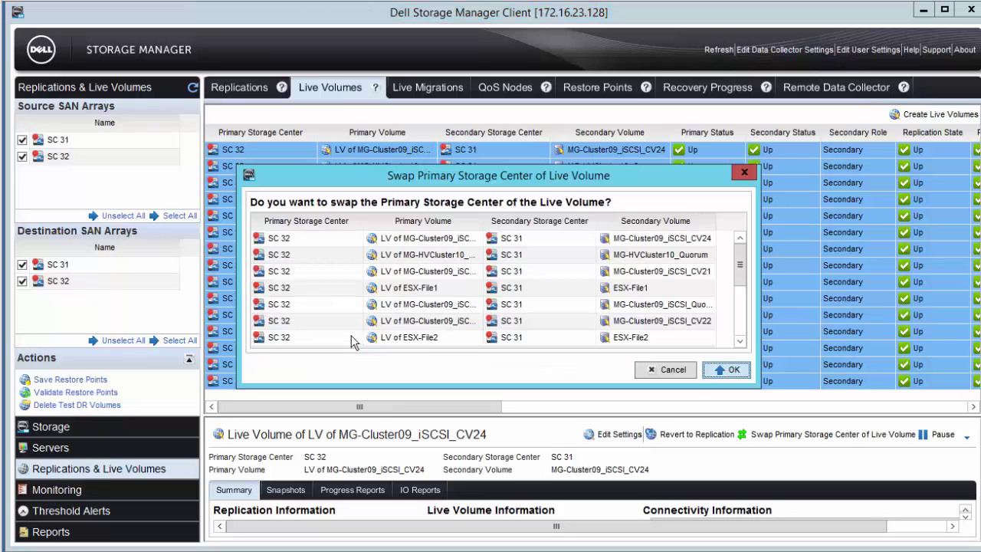
pyautogui.click(716, 372)
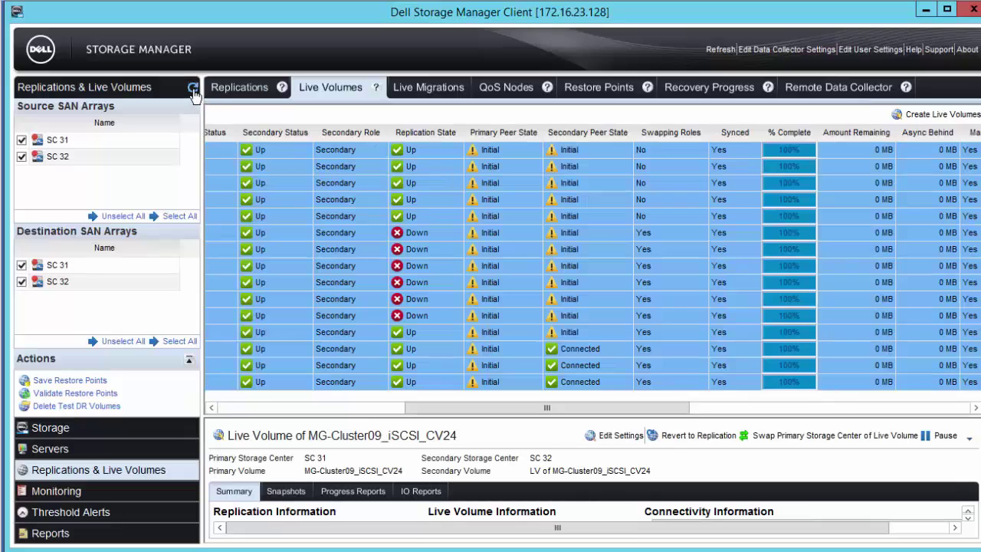
pyautogui.click(193, 88)
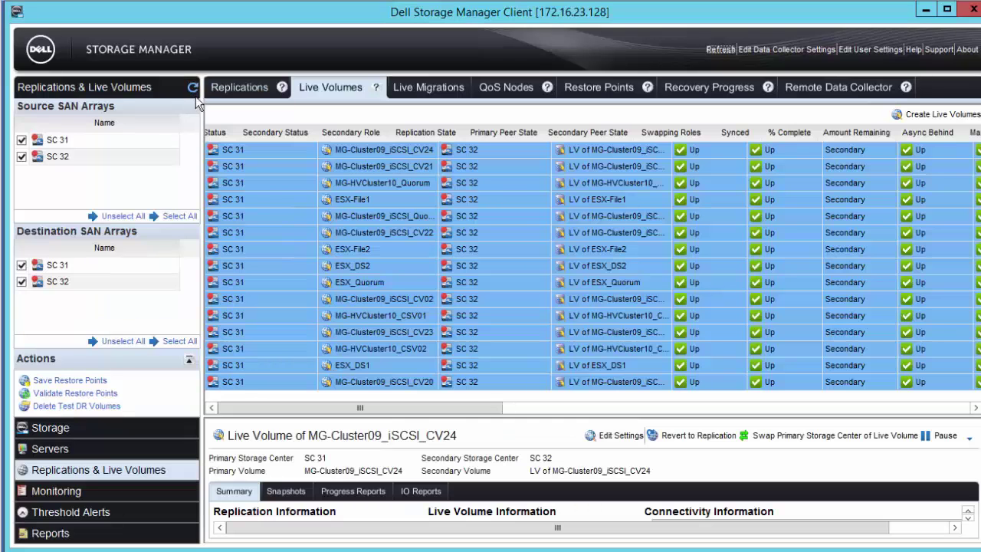
# - Select MG-Cluster09_iSCSI_CV23 and scroll the table right to the Failover State column
pyautogui.click(268, 331)
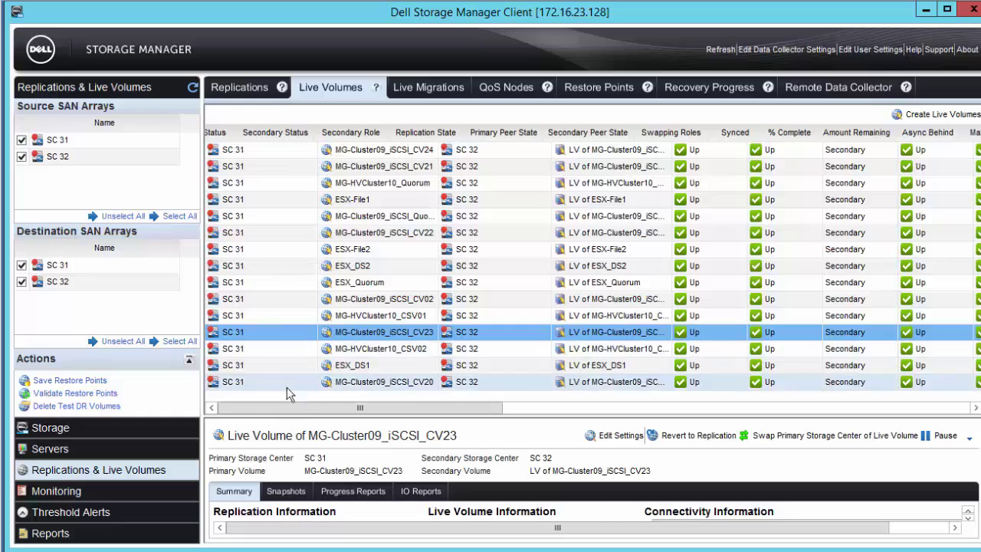
pyautogui.moveTo(337, 408); pyautogui.dragTo(718, 437)
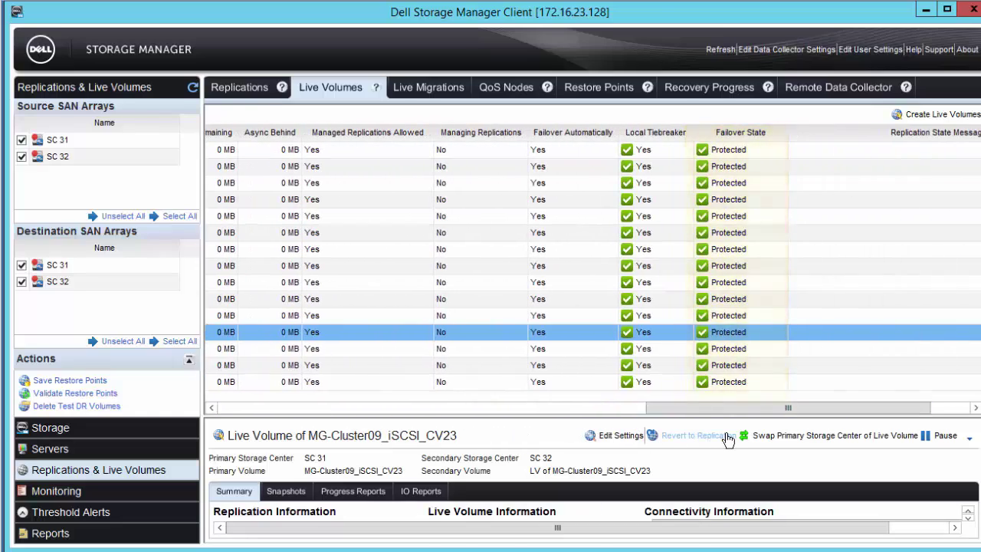